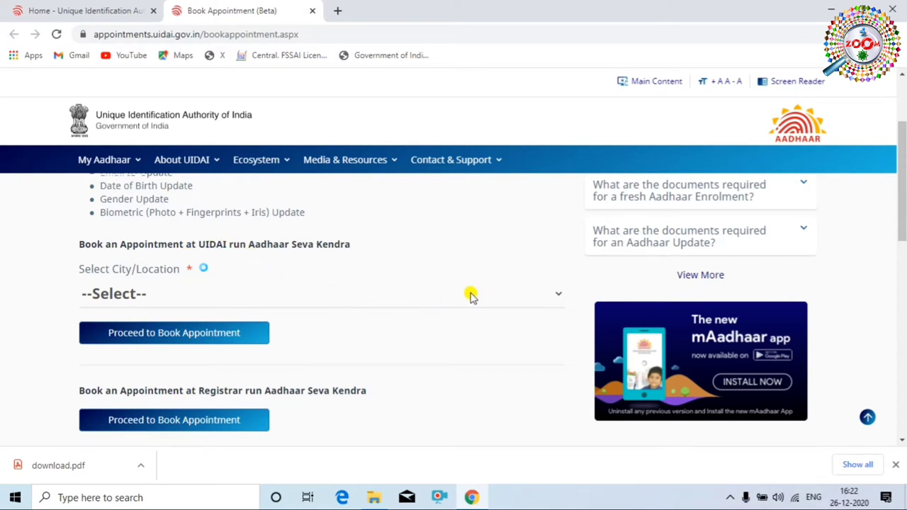
{"action": "left_click", "coordinate": [560, 301]}
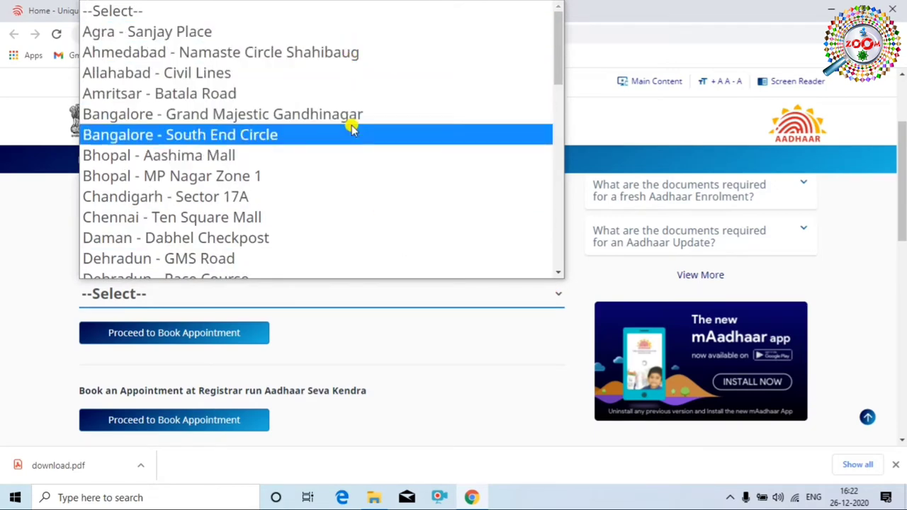
{"action": "scroll", "coordinate": [348, 144], "scroll_direction": "down", "scroll_amount": 2}
{"action": "scroll", "coordinate": [348, 145], "scroll_direction": "down", "scroll_amount": 6}
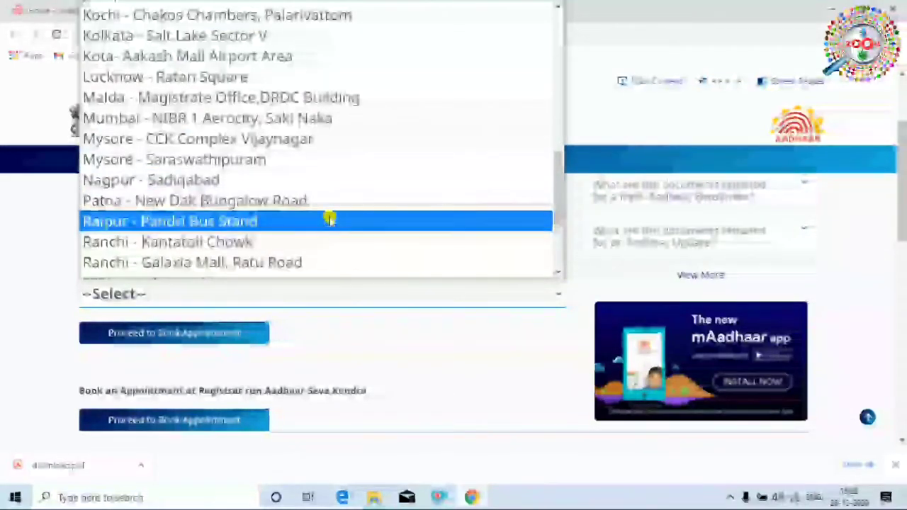
{"action": "left_click", "coordinate": [10, 203]}
{"action": "scroll", "coordinate": [239, 210], "scroll_direction": "down", "scroll_amount": 2}
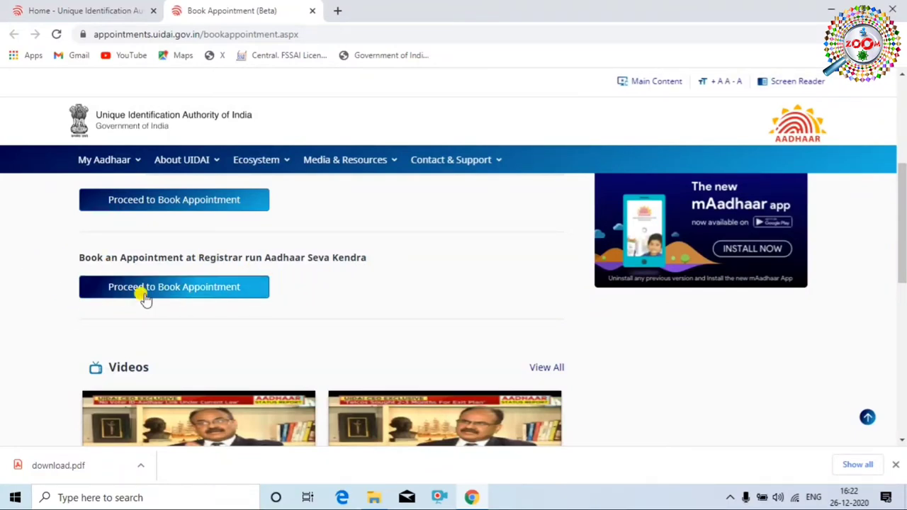
Choose Registrar appointment booking with mobile-number login, refreshing the captcha.
{"action": "left_click", "coordinate": [221, 296]}
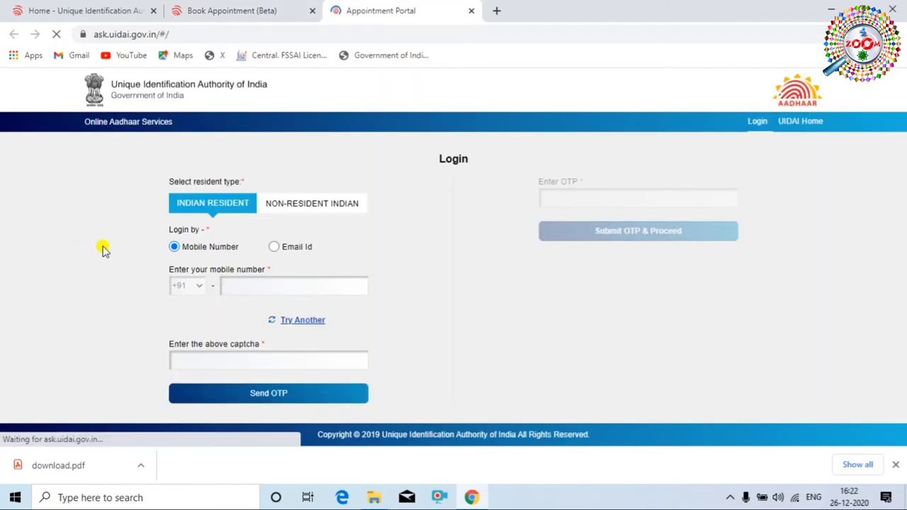
{"action": "left_click", "coordinate": [174, 248]}
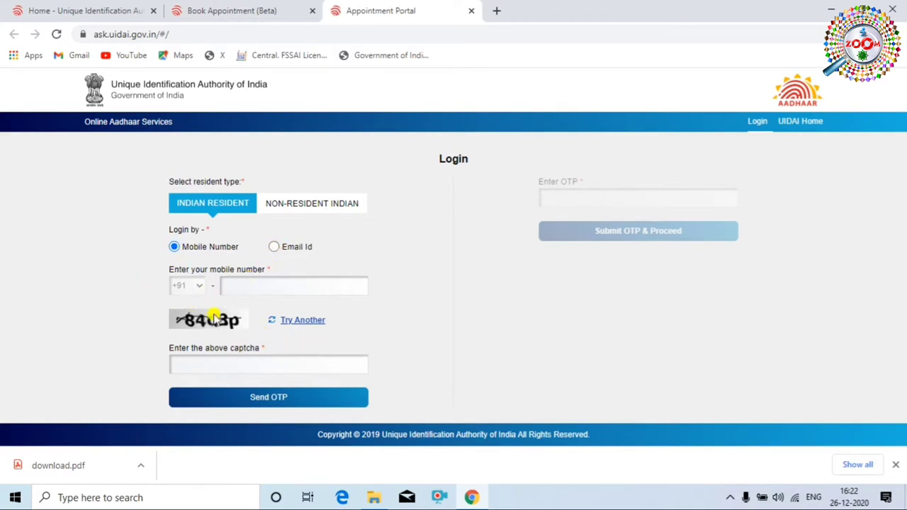
{"action": "left_click", "coordinate": [276, 328]}
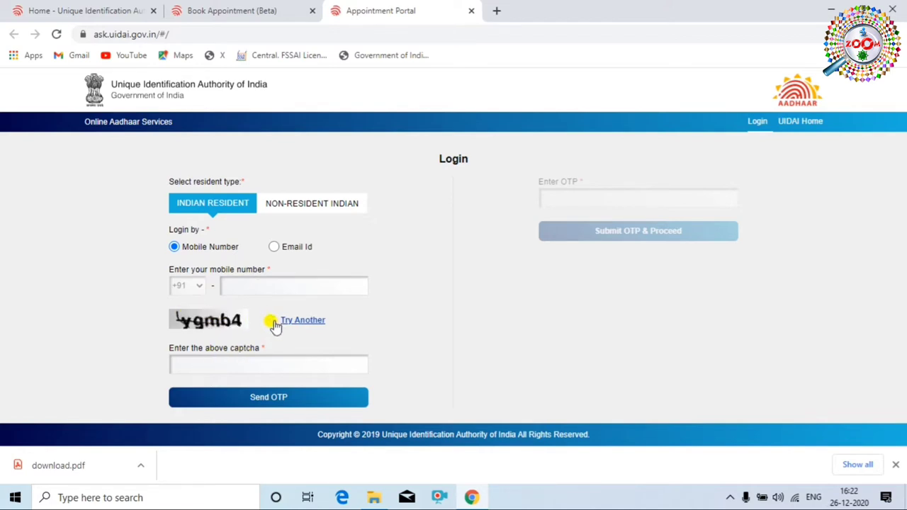
{"action": "left_click", "coordinate": [274, 247]}
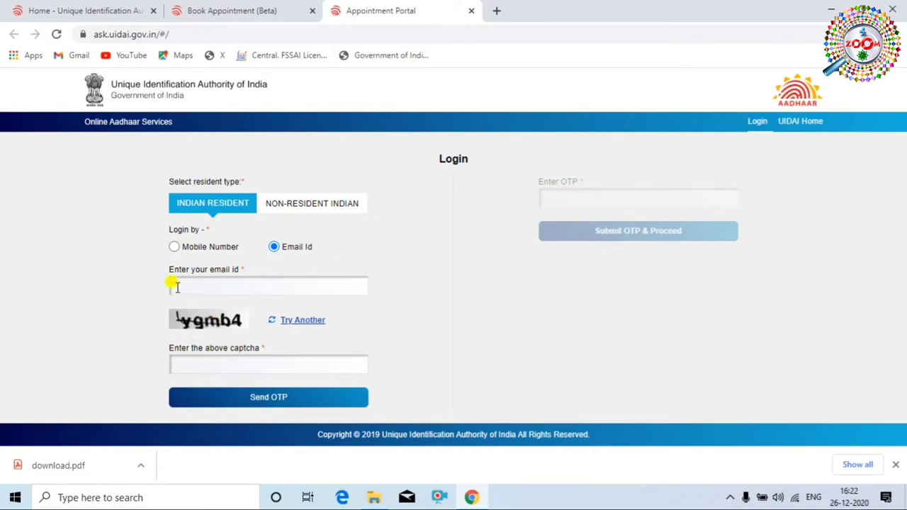
{"action": "left_click", "coordinate": [171, 249]}
Enter the saved mobile number and the captcha, request an OTP, and log in with the received code.
{"action": "left_click", "coordinate": [248, 287]}
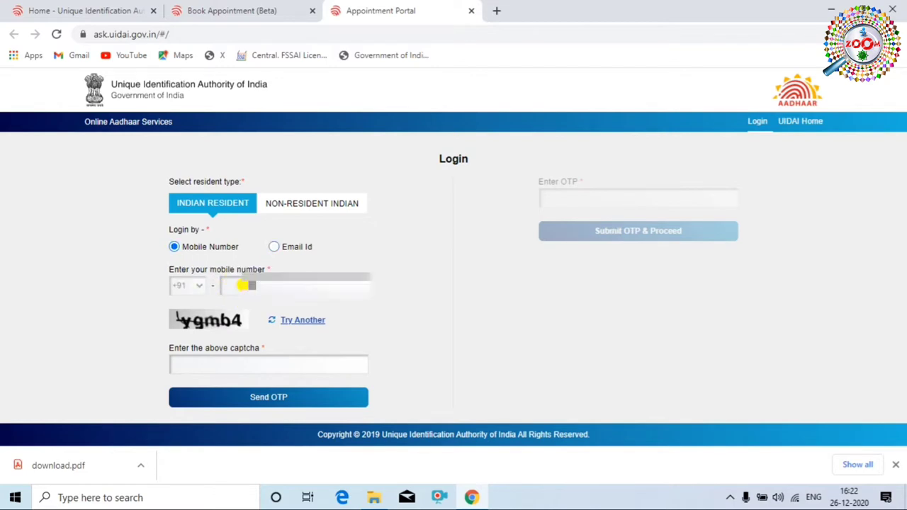
{"action": "left_click", "coordinate": [194, 364]}
{"action": "type", "text": "ygmb4"}
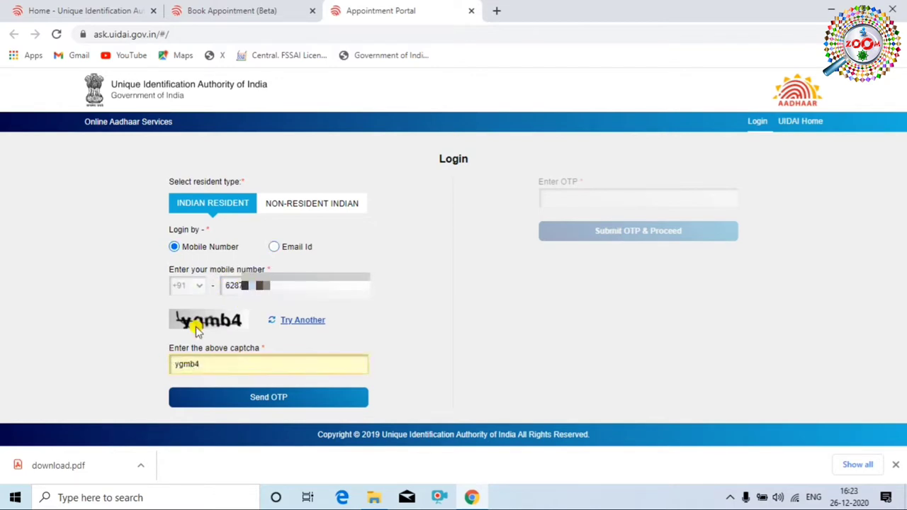
{"action": "left_click", "coordinate": [269, 401]}
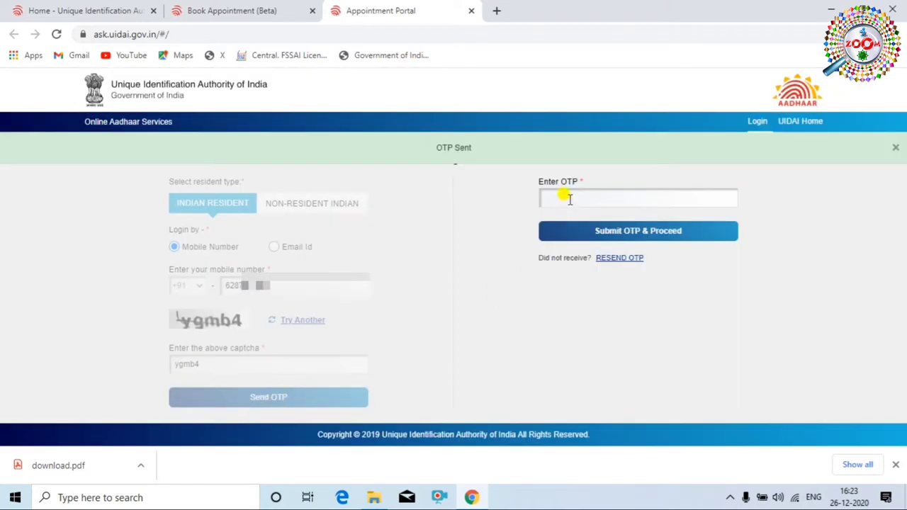
{"action": "left_click", "coordinate": [569, 199]}
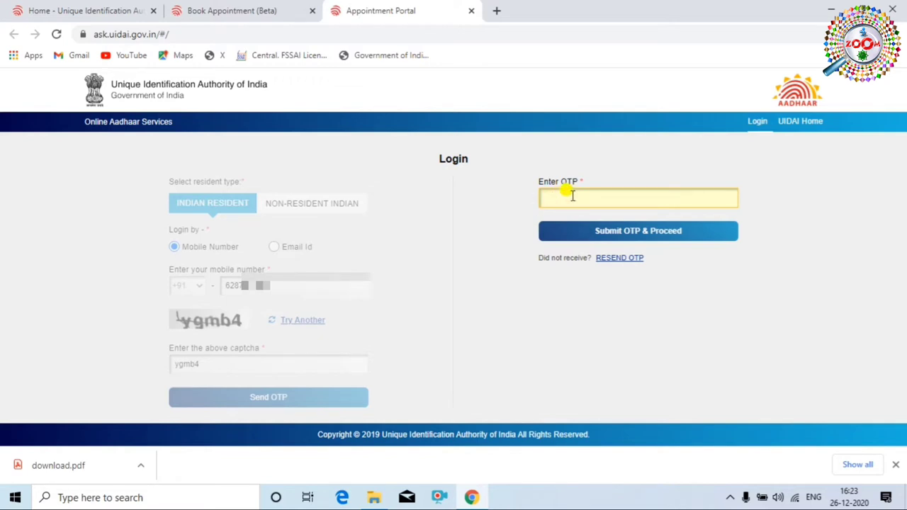
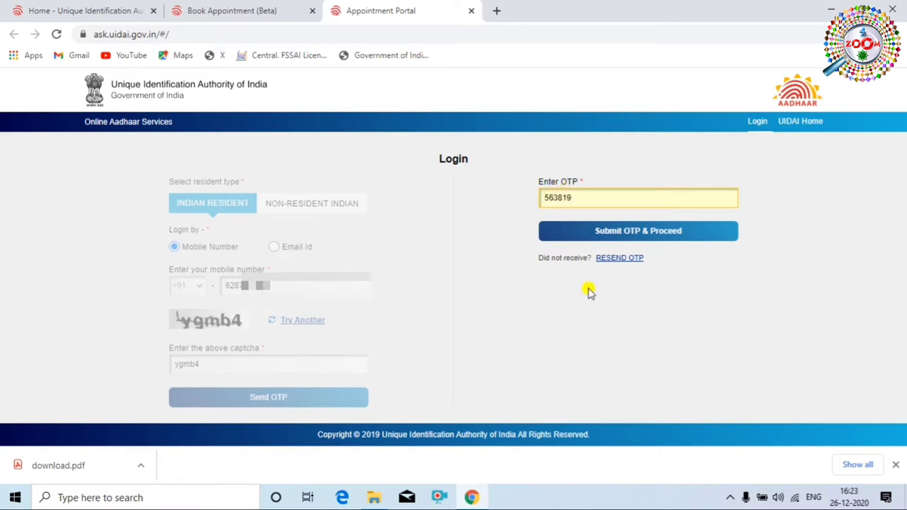
{"action": "left_click", "coordinate": [617, 236]}
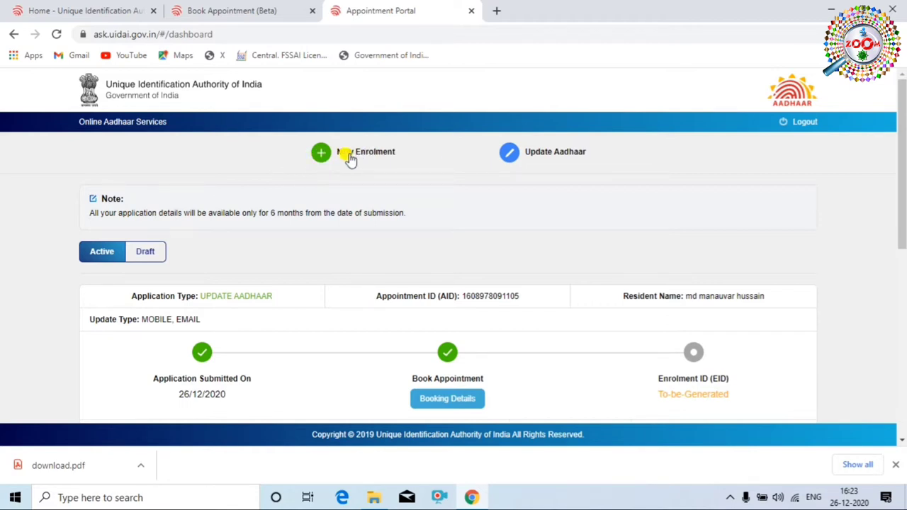
{"action": "left_click", "coordinate": [321, 153]}
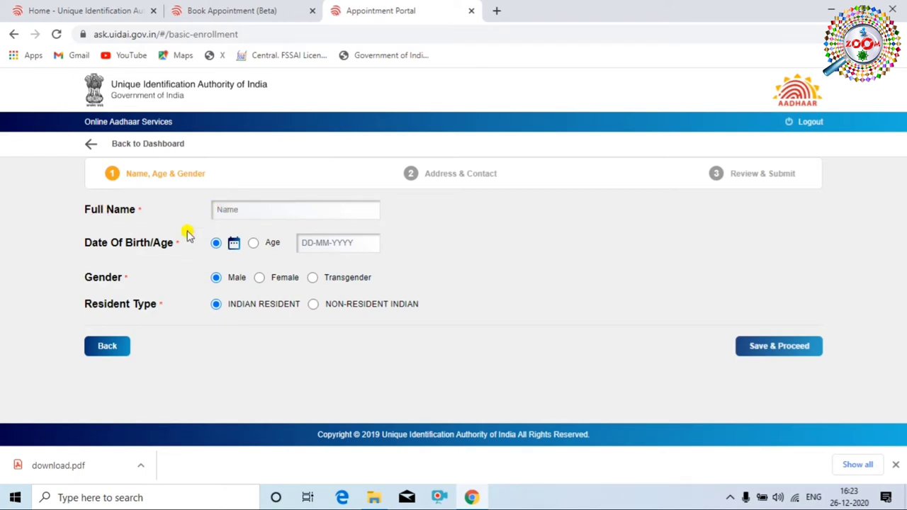
{"action": "left_click", "coordinate": [254, 243]}
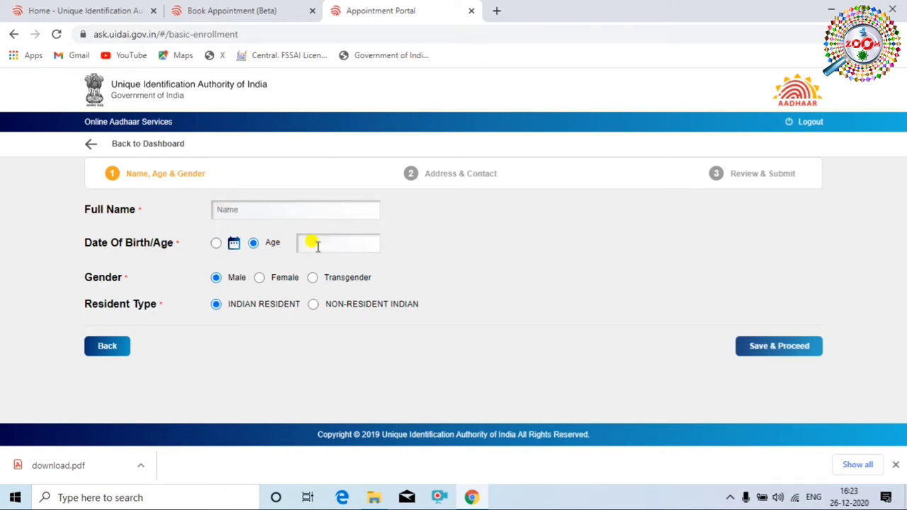
{"action": "left_click", "coordinate": [216, 244]}
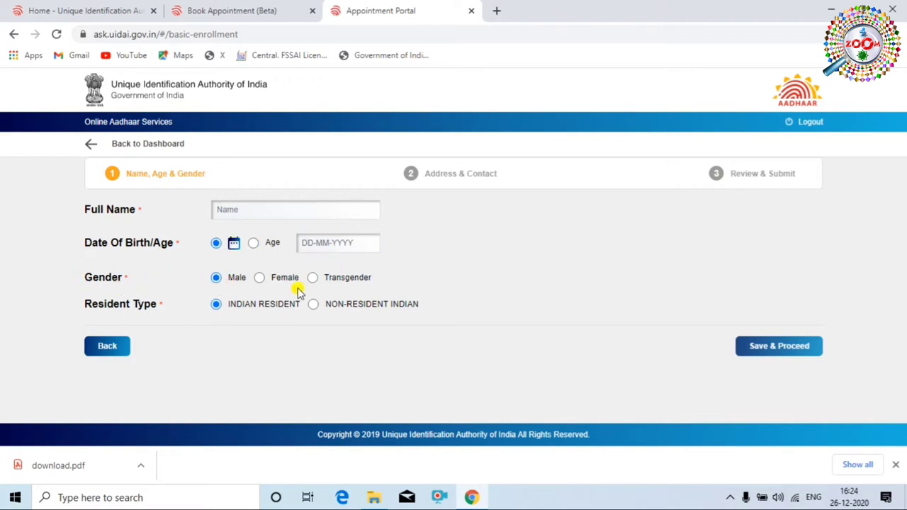
{"action": "left_click", "coordinate": [260, 279]}
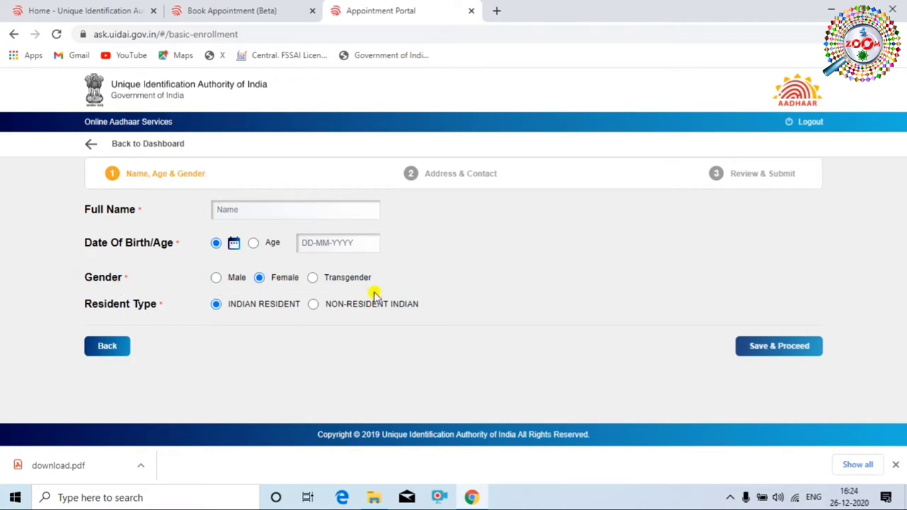
{"action": "left_click", "coordinate": [216, 278]}
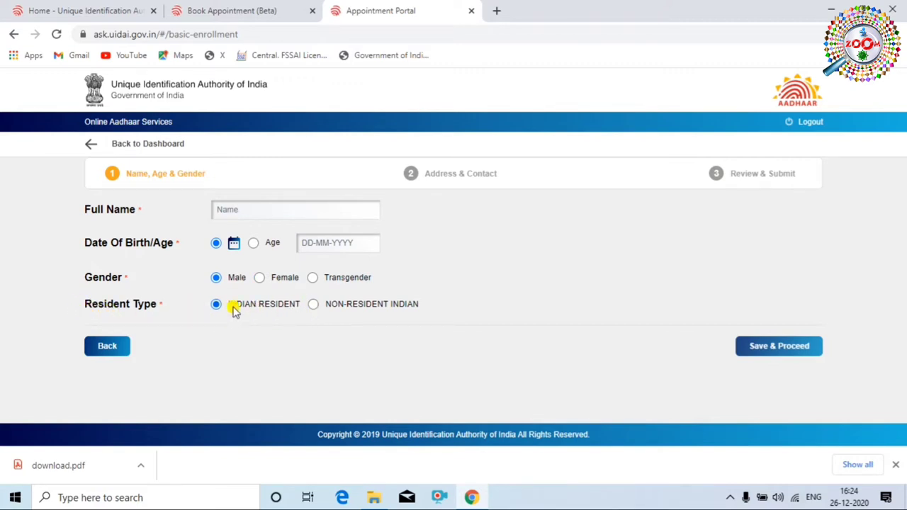
{"action": "left_click", "coordinate": [88, 145]}
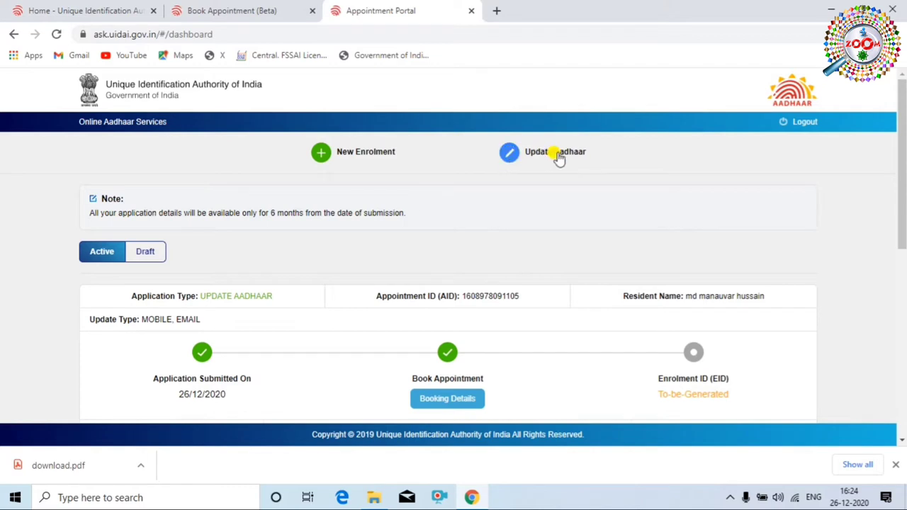
Start an Aadhaar update and tick Mobile Number and E-Mail Id as details to change.
{"action": "left_click", "coordinate": [504, 152]}
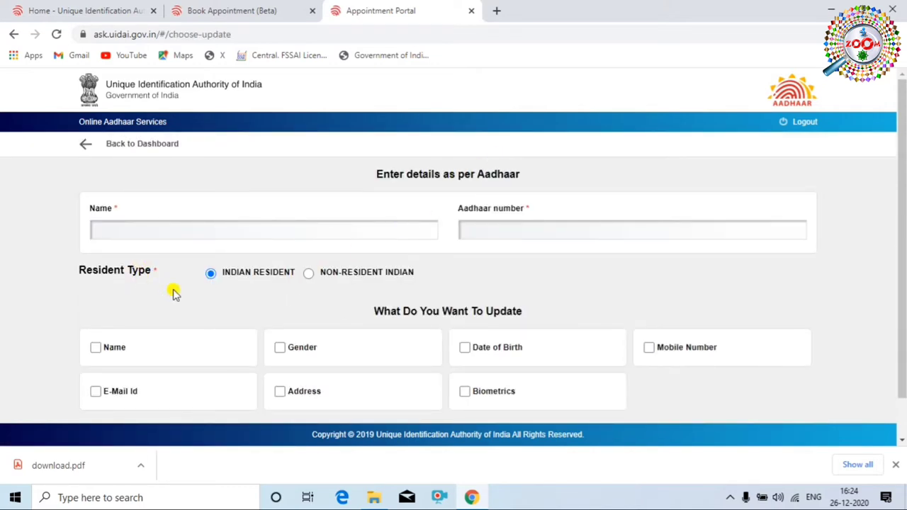
{"action": "scroll", "coordinate": [174, 293], "scroll_direction": "down", "scroll_amount": 1}
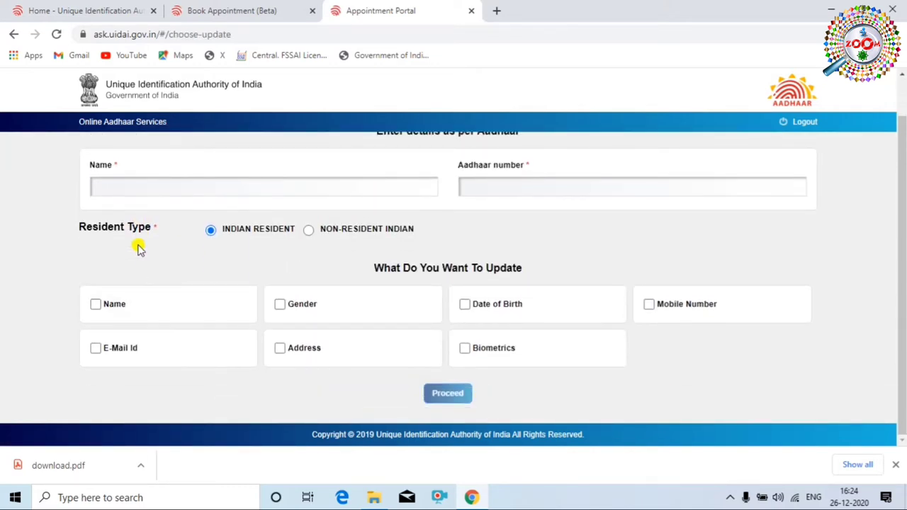
{"action": "scroll", "coordinate": [138, 243], "scroll_direction": "up", "scroll_amount": 1}
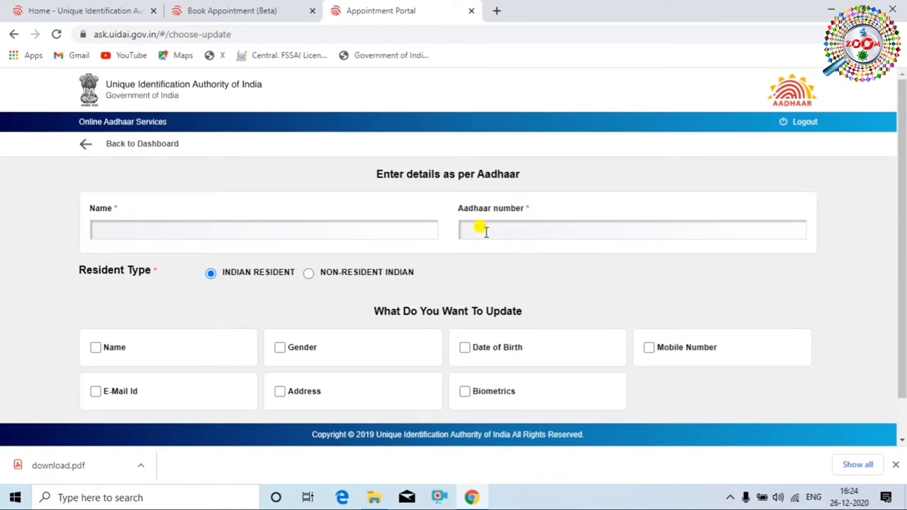
{"action": "scroll", "coordinate": [354, 344], "scroll_direction": "down", "scroll_amount": 1}
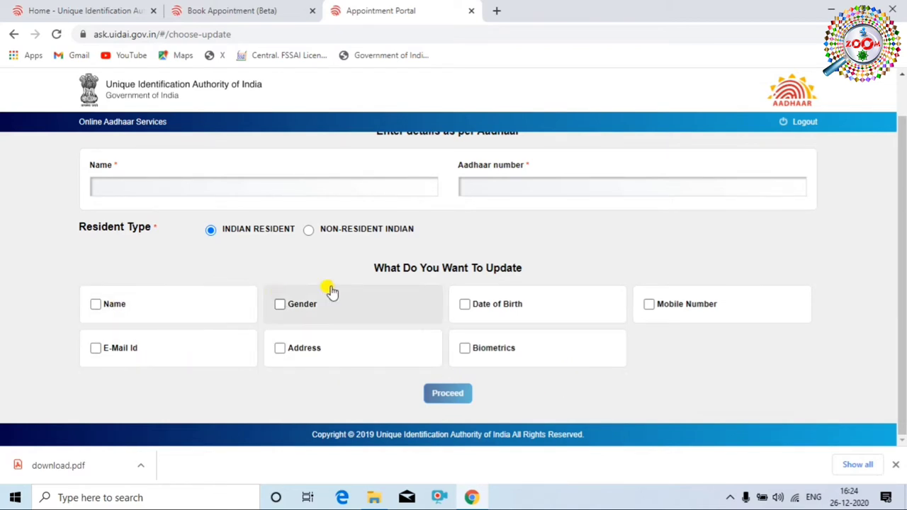
{"action": "left_click", "coordinate": [649, 305]}
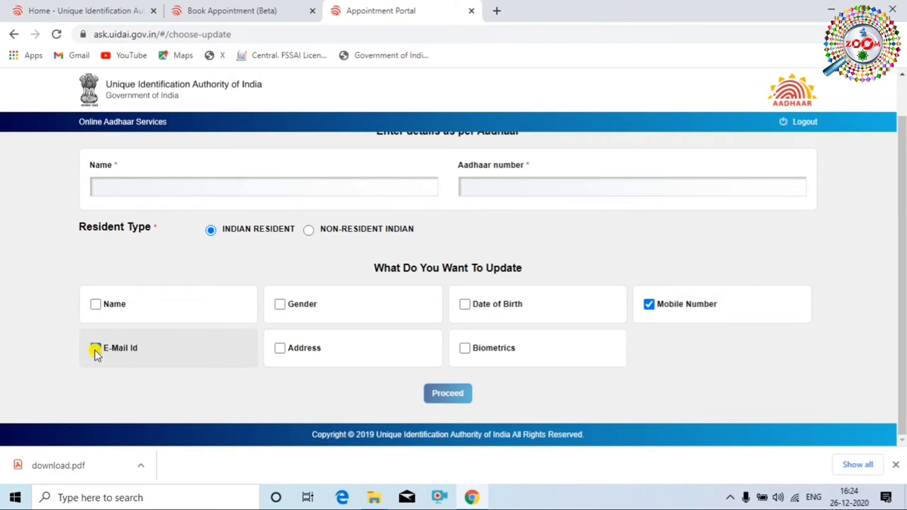
{"action": "left_click", "coordinate": [96, 348]}
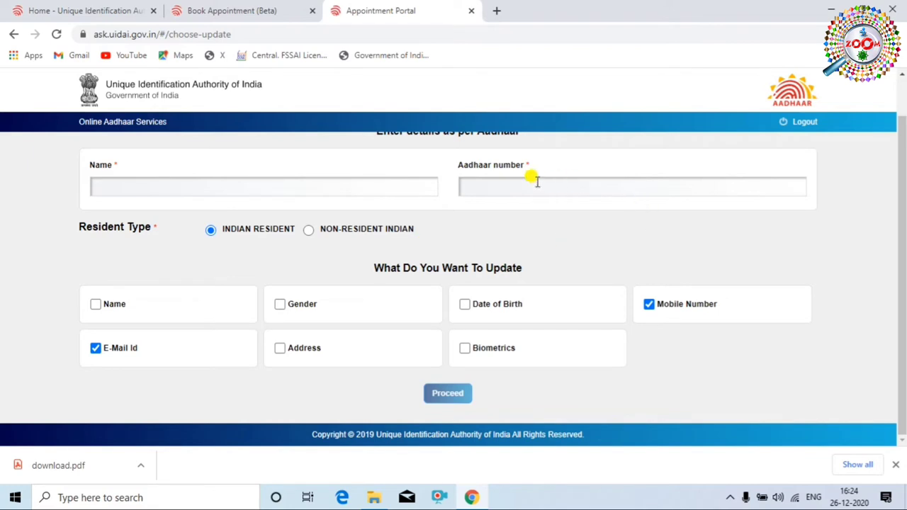
Fill in the saved name and Aadhaar number, proceed, and accept the no-edit confirmation.
{"action": "left_click", "coordinate": [155, 179]}
{"action": "left_click", "coordinate": [144, 193]}
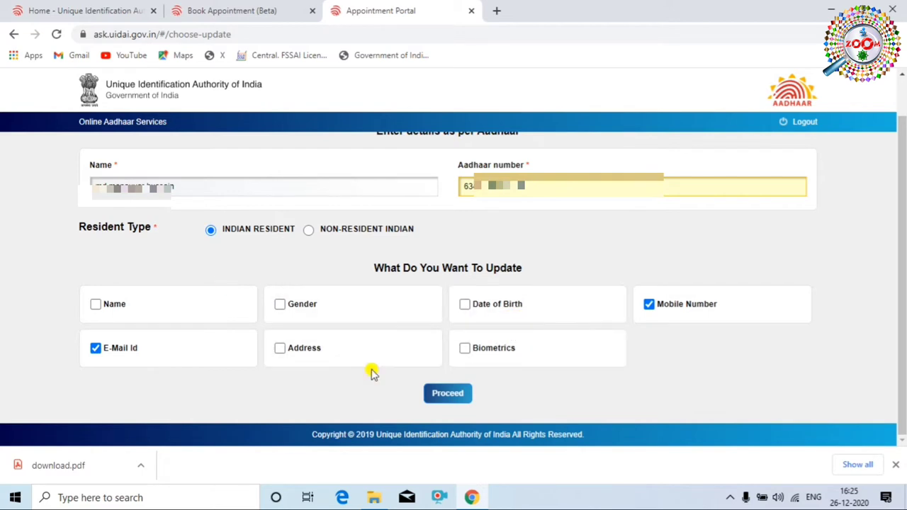
{"action": "left_click", "coordinate": [448, 394]}
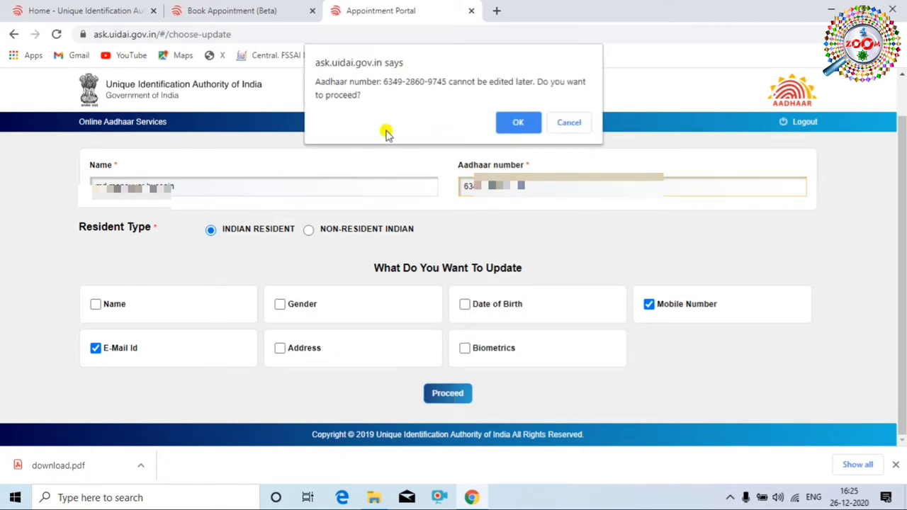
{"action": "left_click", "coordinate": [521, 122]}
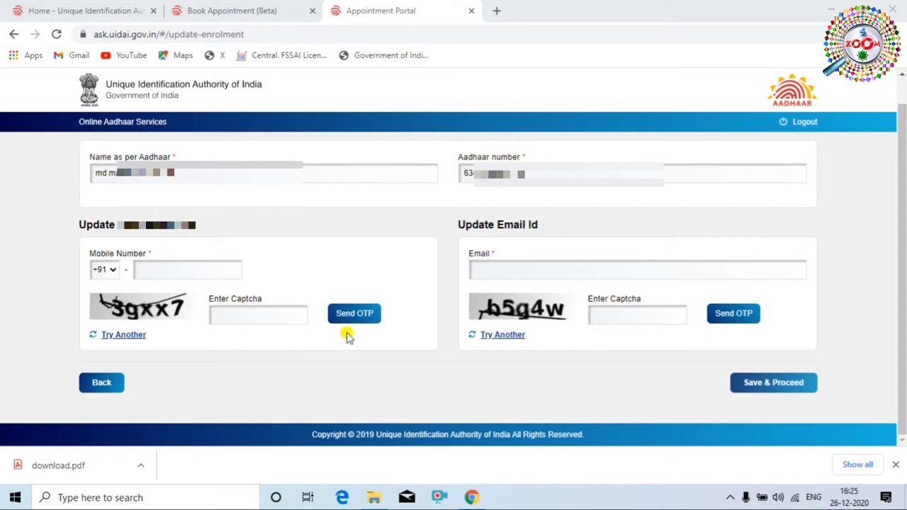
Autofill the new mobile number and captcha, then request a mobile OTP.
{"action": "left_click", "coordinate": [159, 268]}
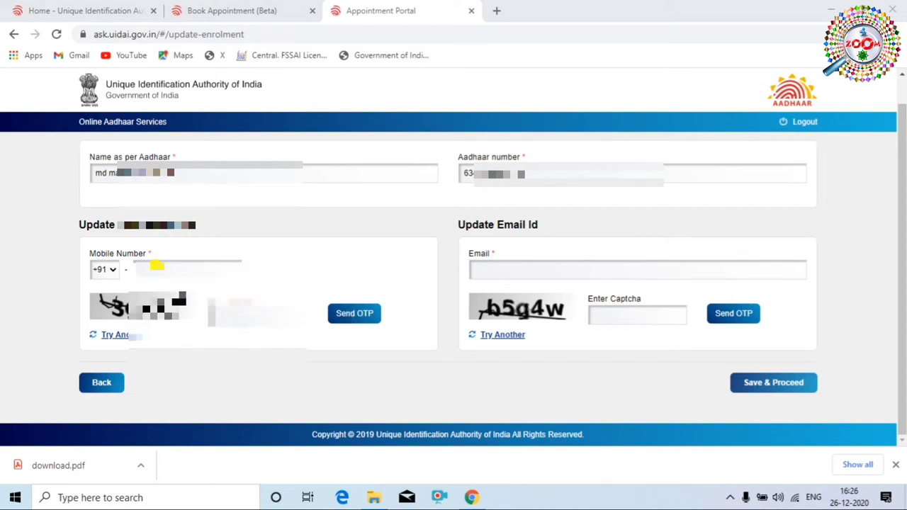
{"action": "left_click", "coordinate": [14, 326]}
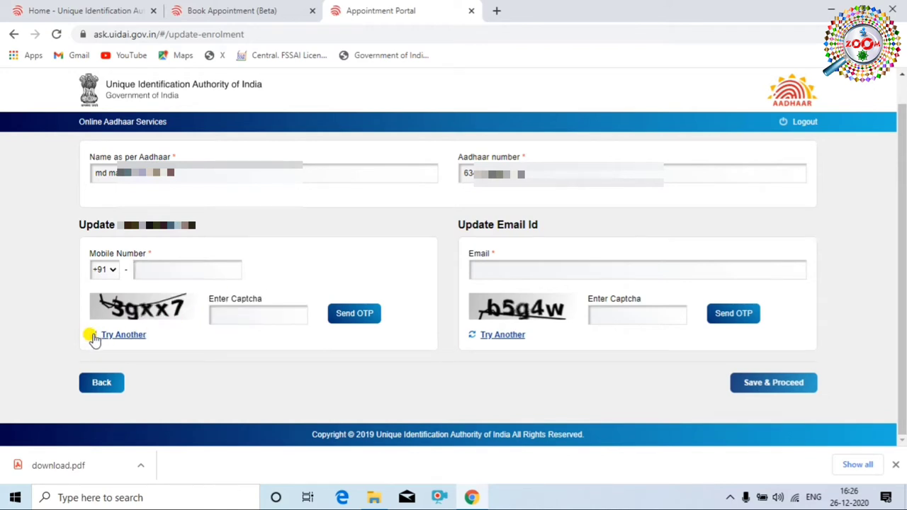
{"action": "left_click", "coordinate": [120, 335]}
{"action": "left_click", "coordinate": [144, 271]}
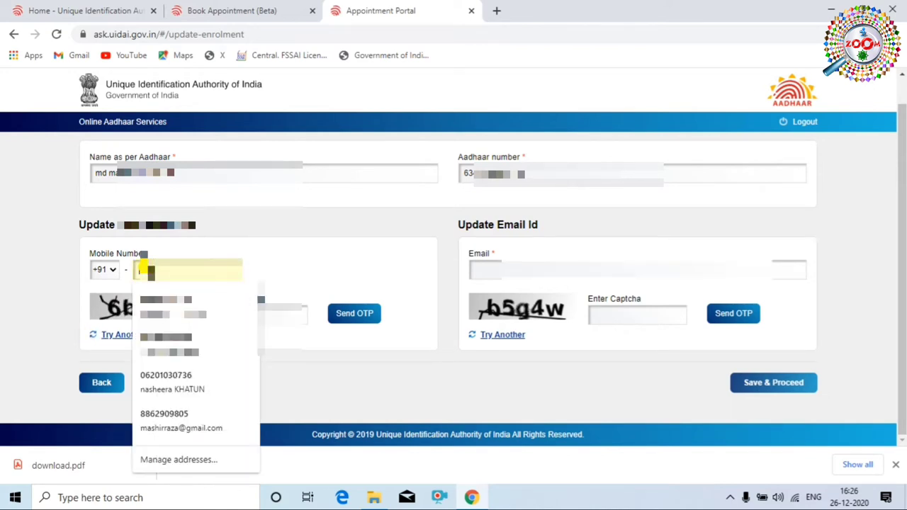
{"action": "left_click", "coordinate": [166, 306]}
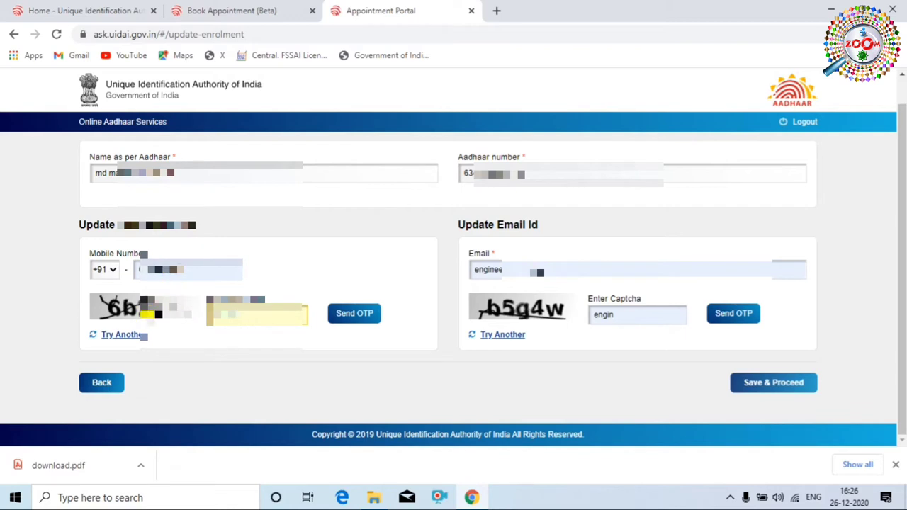
{"action": "left_click", "coordinate": [350, 319]}
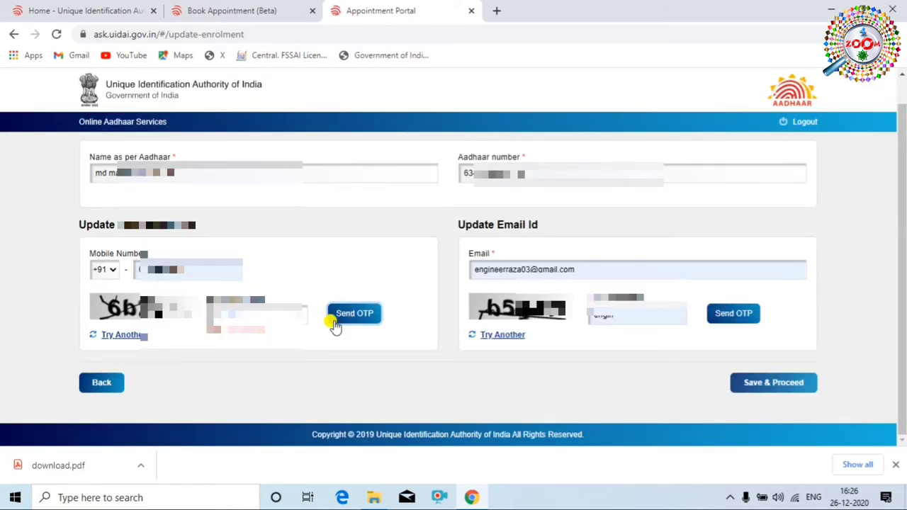
Refresh the captcha, resend the mobile OTP, and verify the number with the received code.
{"action": "left_click", "coordinate": [93, 334]}
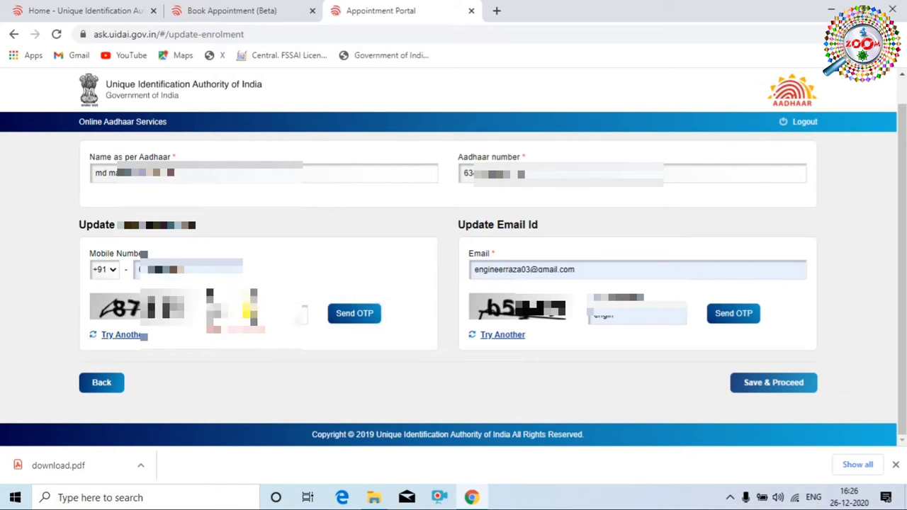
{"action": "left_click", "coordinate": [250, 312]}
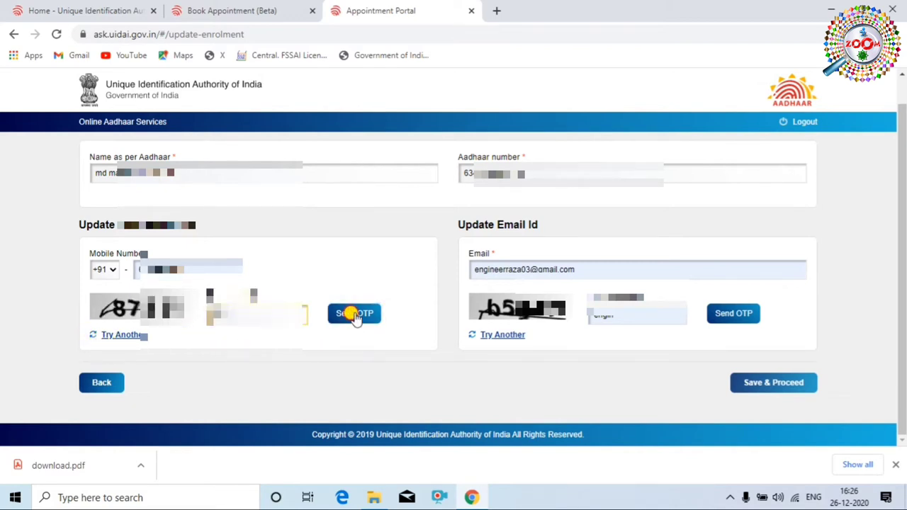
{"action": "left_click", "coordinate": [354, 315]}
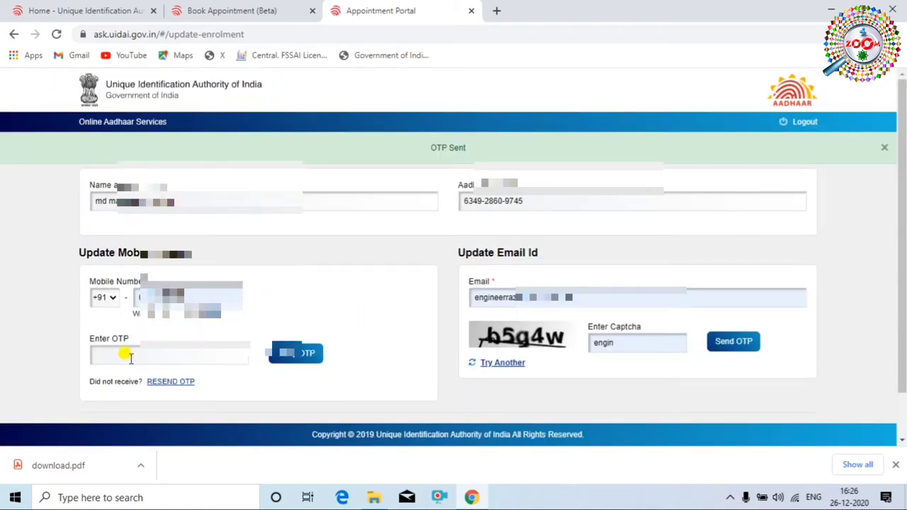
{"action": "left_click", "coordinate": [130, 358]}
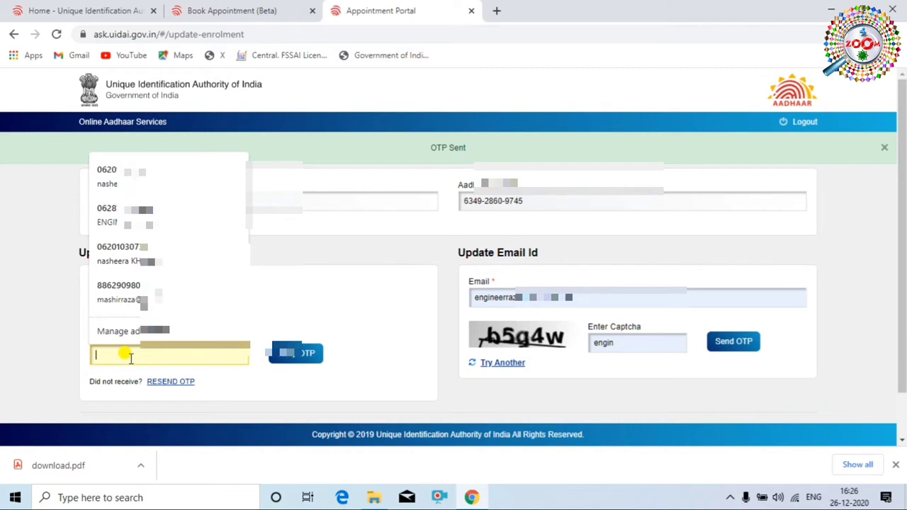
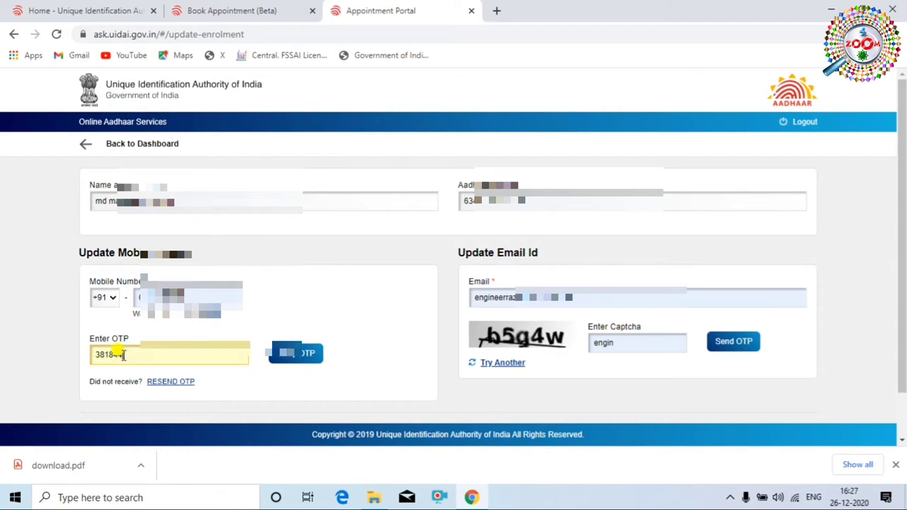
{"action": "left_click", "coordinate": [298, 354]}
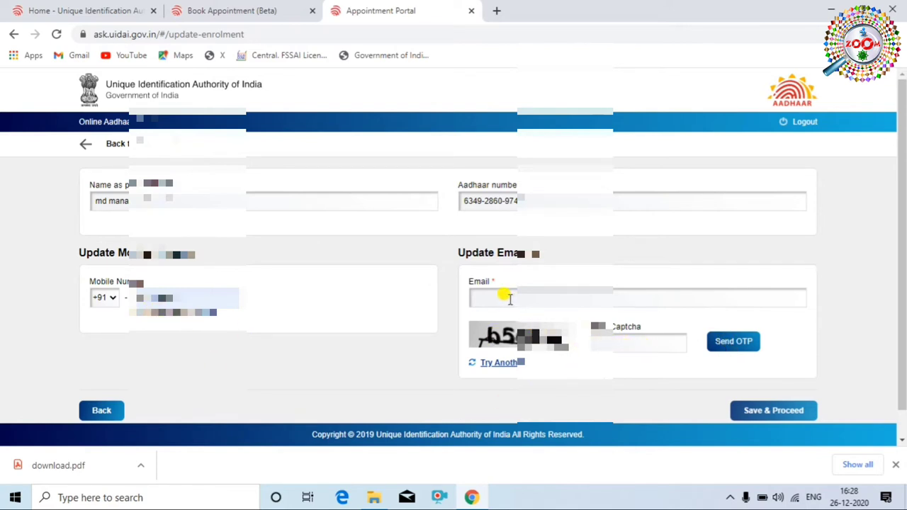
Autofill the new email address and its captcha, then send the email OTP.
{"action": "left_click", "coordinate": [509, 299]}
{"action": "left_click", "coordinate": [479, 365]}
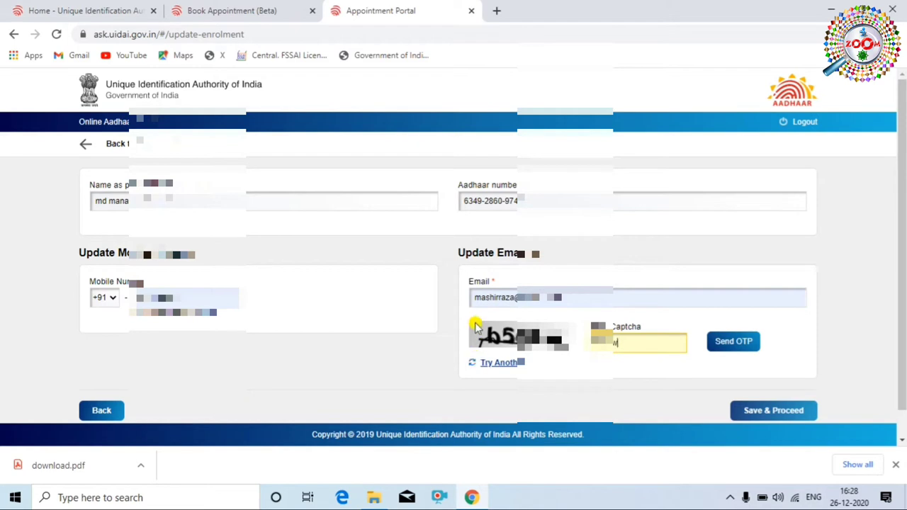
{"action": "left_click", "coordinate": [726, 344]}
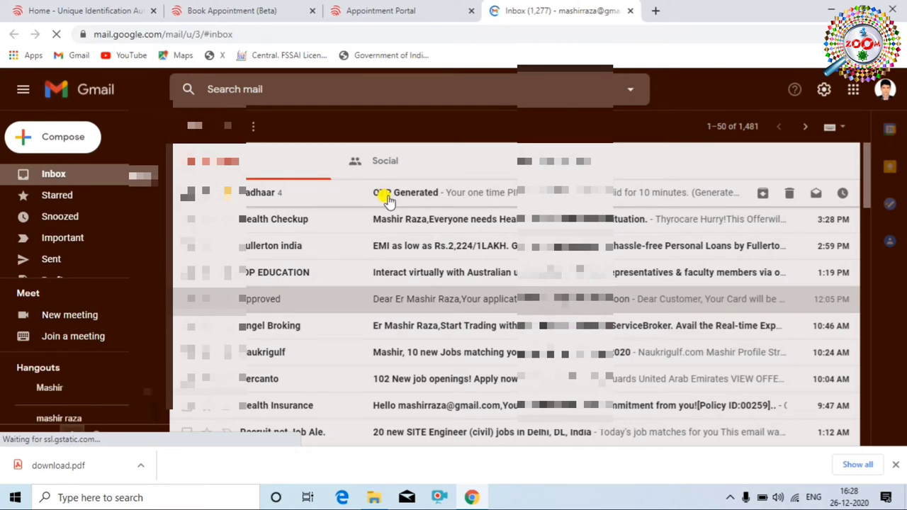
Copy the PIN from UIDAI's 'OTP Generated' email into the portal's email OTP field.
{"action": "left_click", "coordinate": [388, 201]}
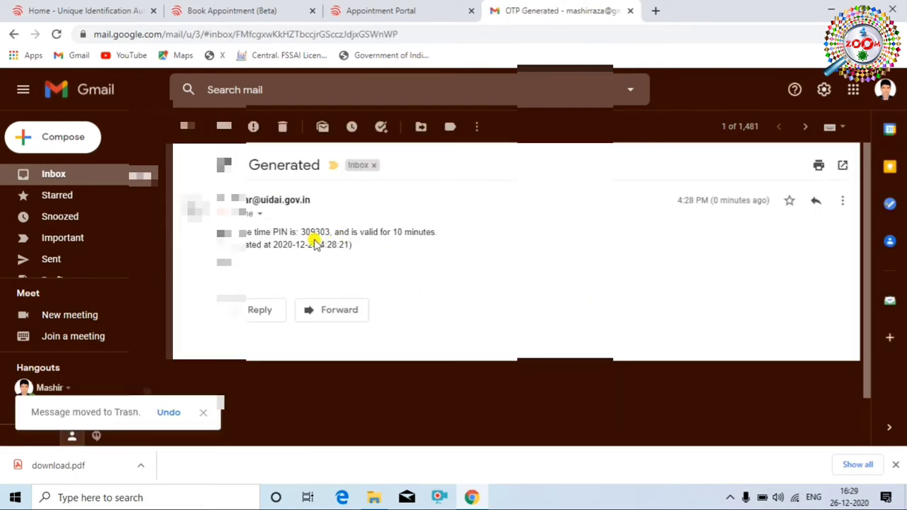
{"action": "left_click_drag", "start_coordinate": [297, 231], "coordinate": [328, 227]}
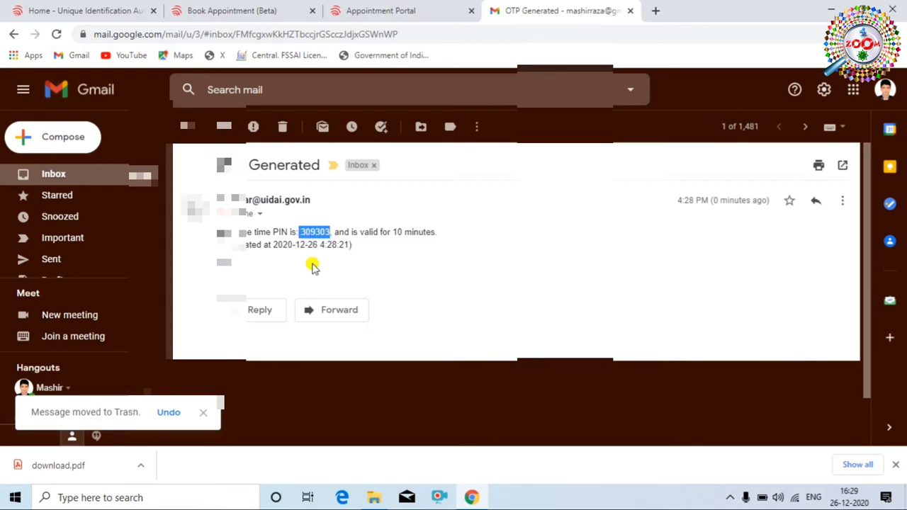
{"action": "key", "text": "ctrl+c"}
{"action": "key", "text": "ctrl+shift+Tab"}
{"action": "left_click", "coordinate": [511, 352]}
{"action": "key", "text": "ctrl+v"}
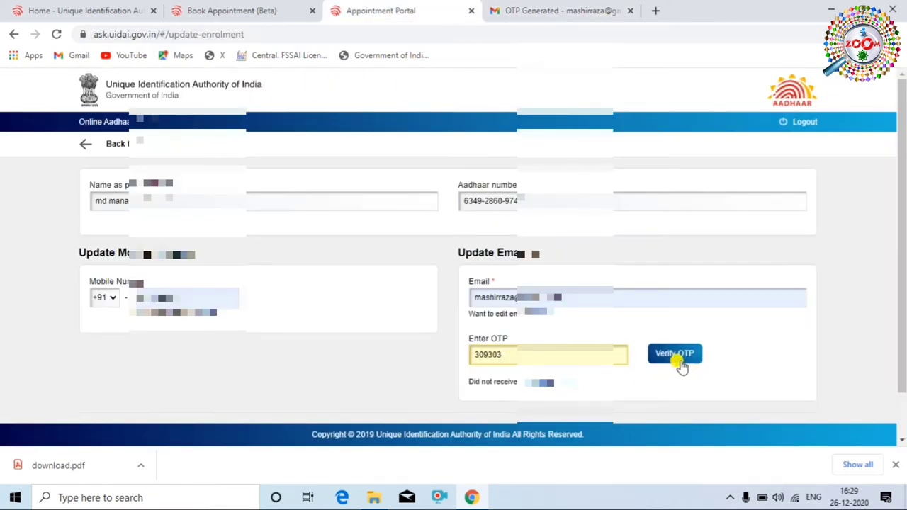
Verify the new email with the pasted OTP and save to reach the Updated Details review.
{"action": "left_click", "coordinate": [679, 360]}
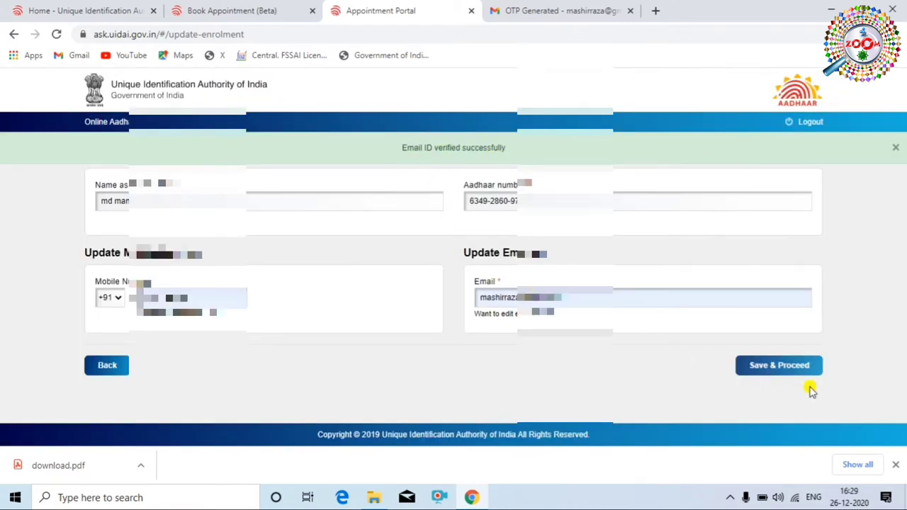
{"action": "left_click", "coordinate": [769, 367]}
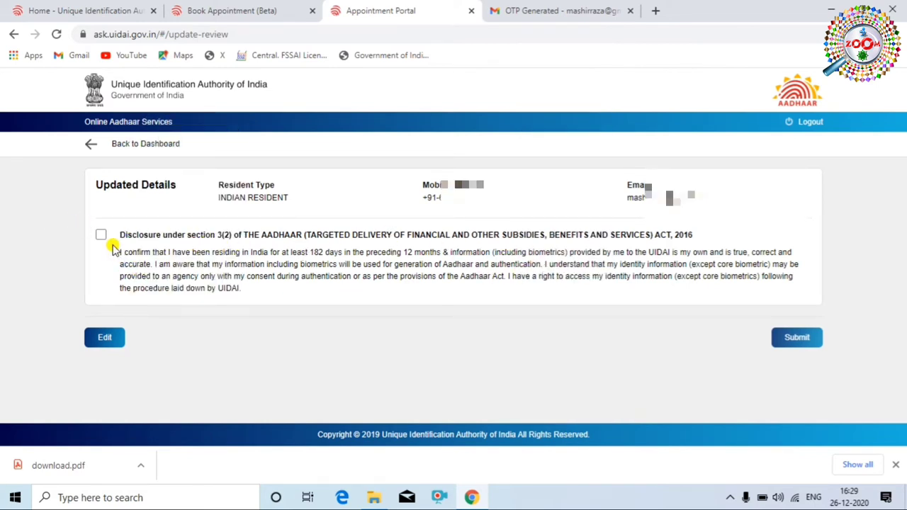
Submit the update application, note its Appointment ID, and proceed to enrolment-centre booking.
{"action": "left_click", "coordinate": [795, 338]}
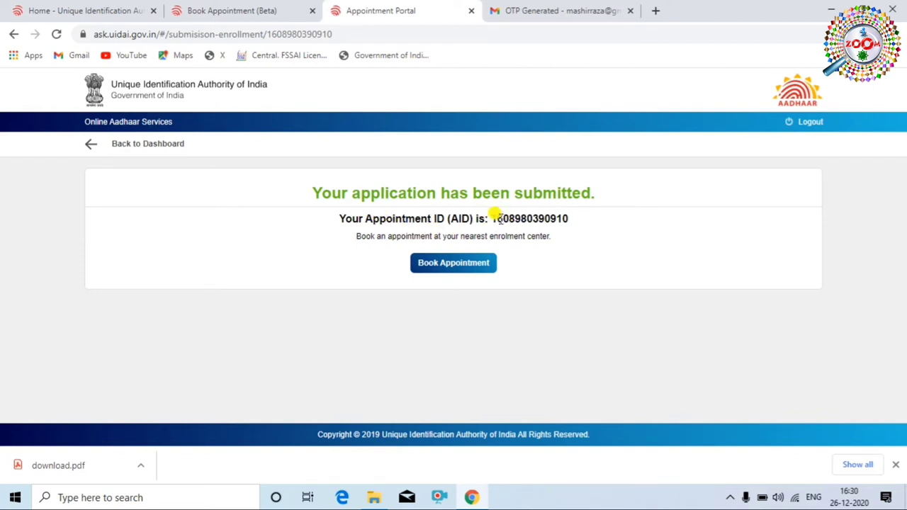
{"action": "left_click_drag", "start_coordinate": [487, 218], "coordinate": [604, 226]}
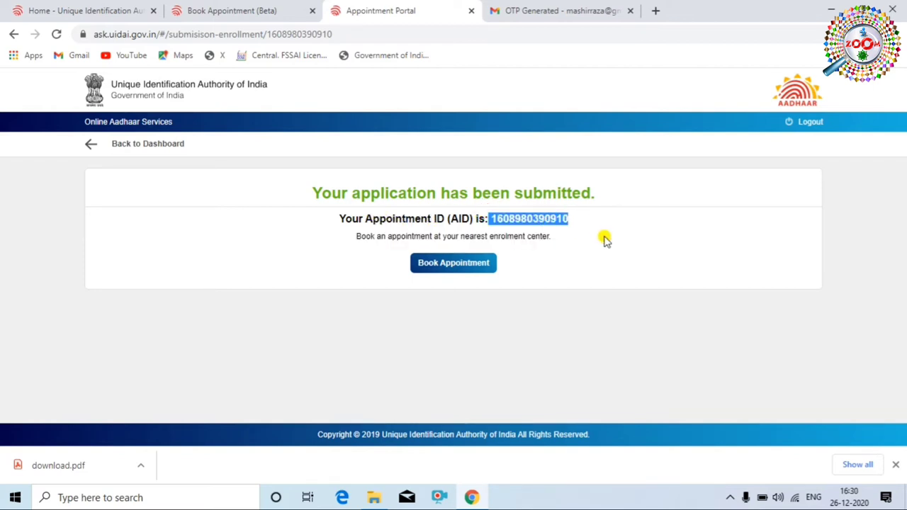
{"action": "left_click", "coordinate": [371, 317]}
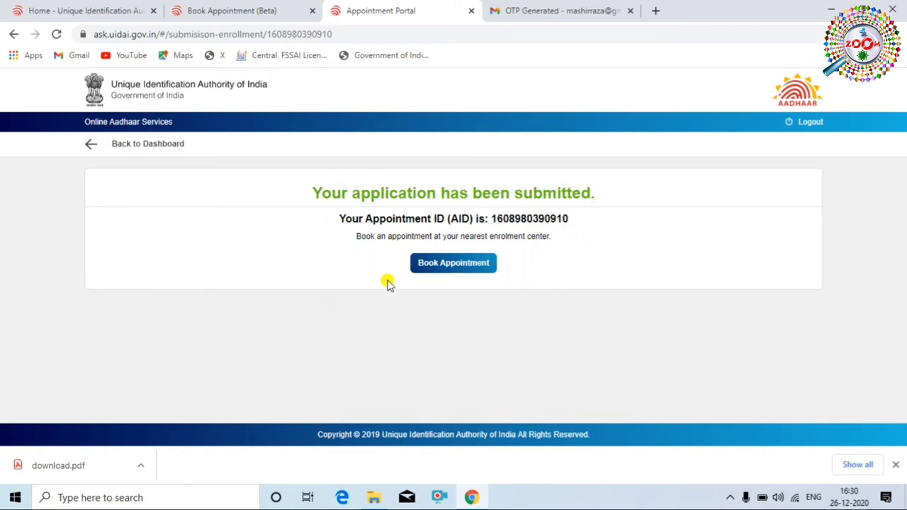
{"action": "left_click", "coordinate": [464, 270]}
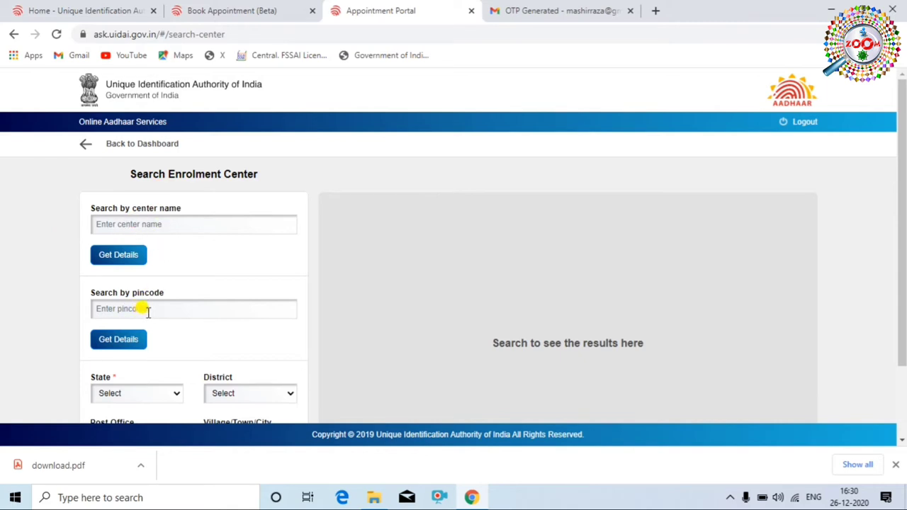
Search for enrolment centres named madhubani.
{"action": "left_click", "coordinate": [147, 225]}
{"action": "key", "text": "Down"}
{"action": "key", "text": "Return"}
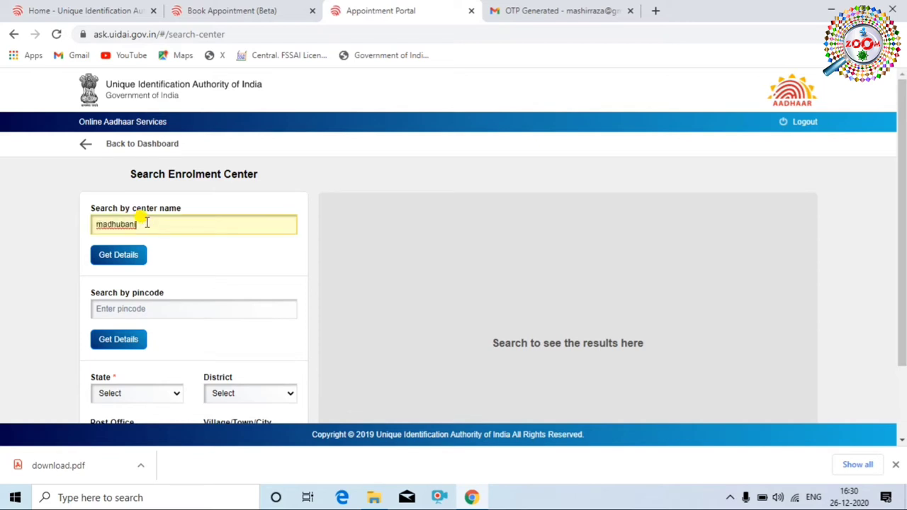
{"action": "left_click", "coordinate": [124, 257]}
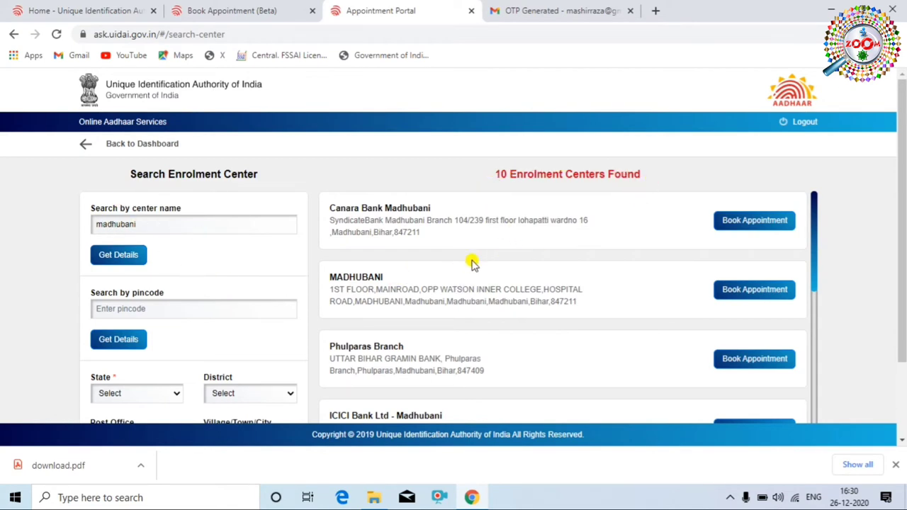
{"action": "scroll", "coordinate": [474, 263], "scroll_direction": "down", "scroll_amount": 6}
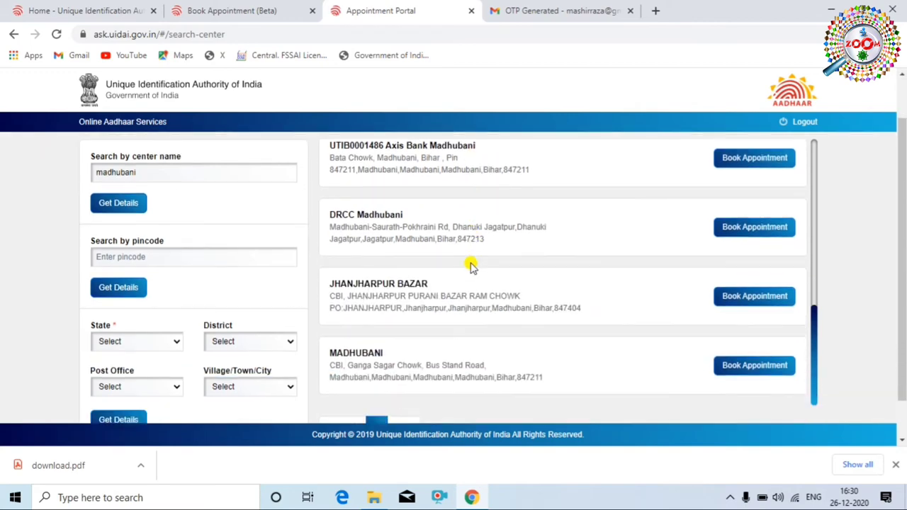
{"action": "scroll", "coordinate": [472, 268], "scroll_direction": "up", "scroll_amount": 7}
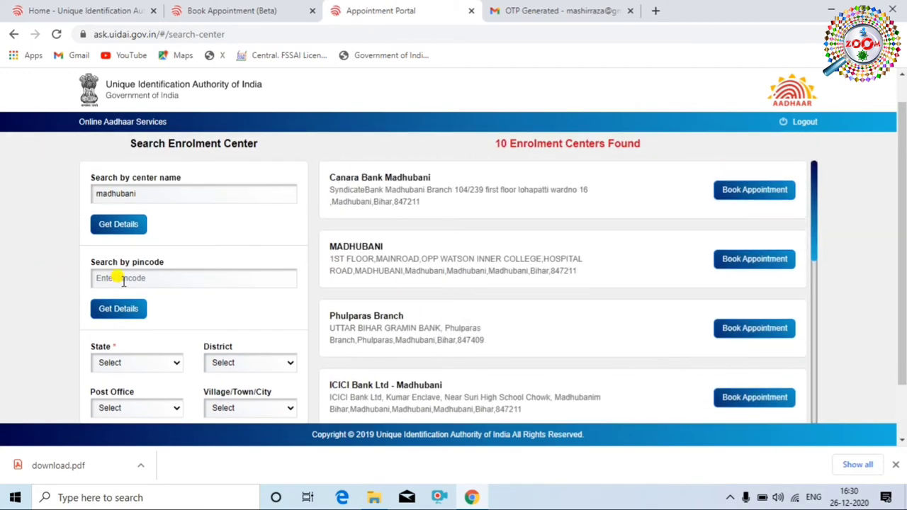
Search centres by pincode 847225, then rerun the madhubani name search and review results.
{"action": "left_click", "coordinate": [124, 280]}
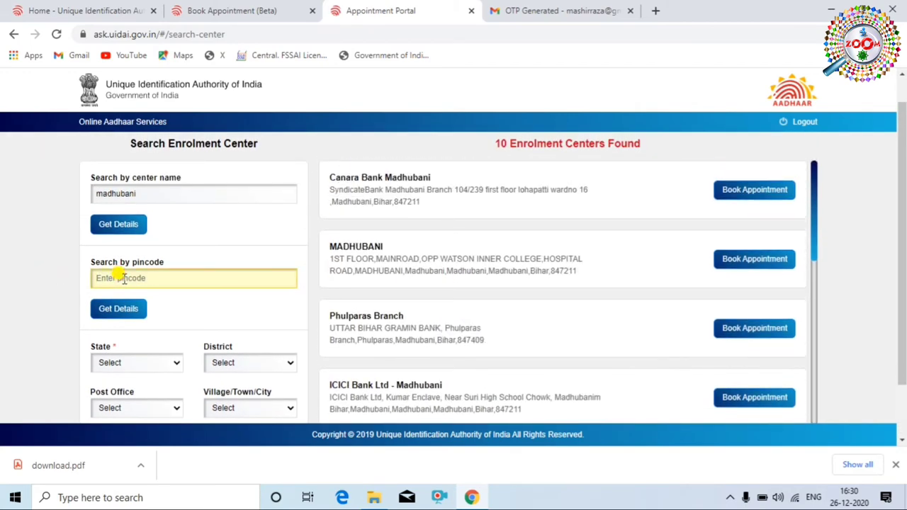
{"action": "type", "text": "847225"}
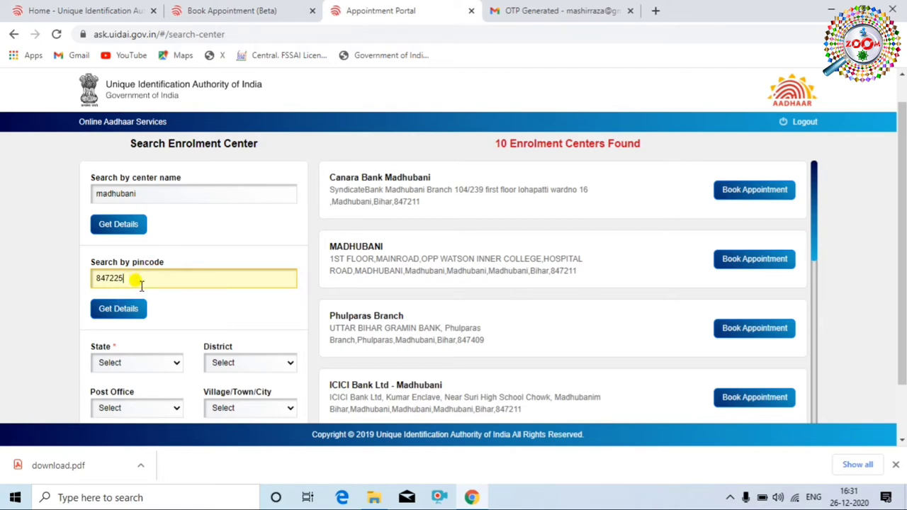
{"action": "left_click", "coordinate": [126, 309]}
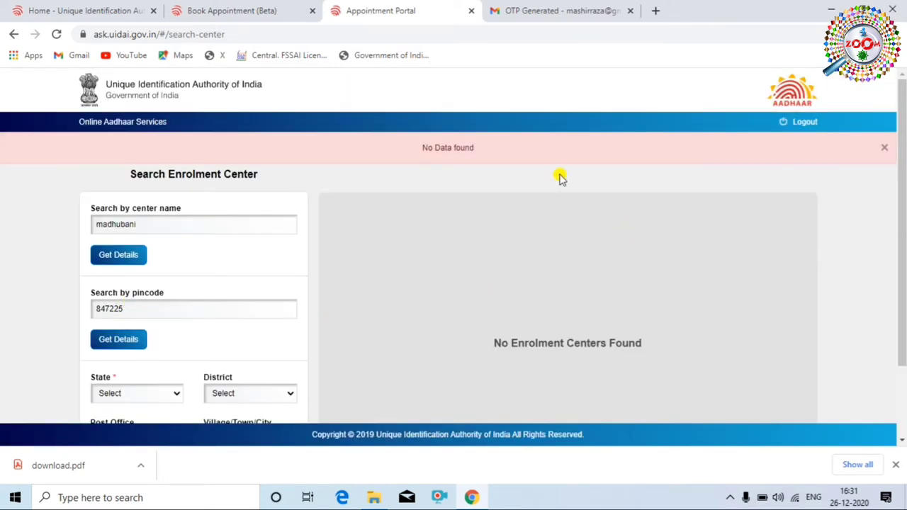
{"action": "left_click", "coordinate": [127, 310]}
{"action": "left_click", "coordinate": [120, 258]}
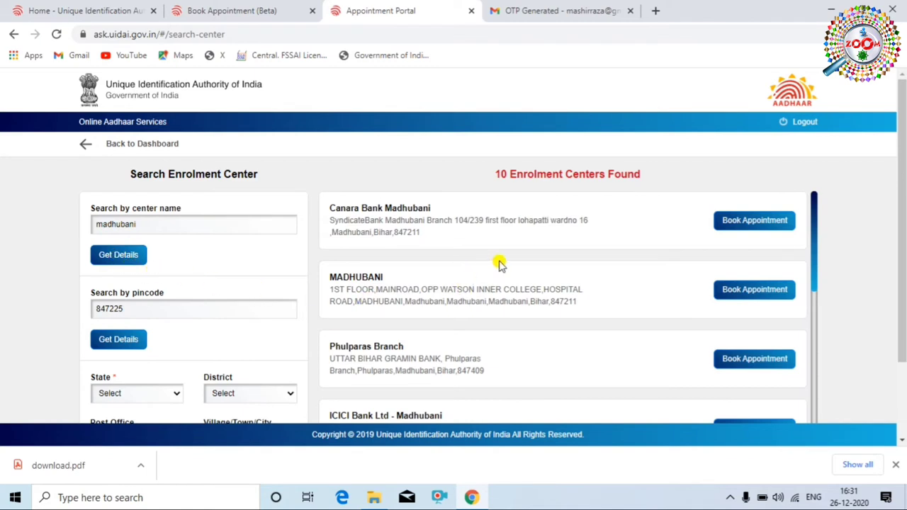
{"action": "scroll", "coordinate": [547, 253], "scroll_direction": "down", "scroll_amount": 5}
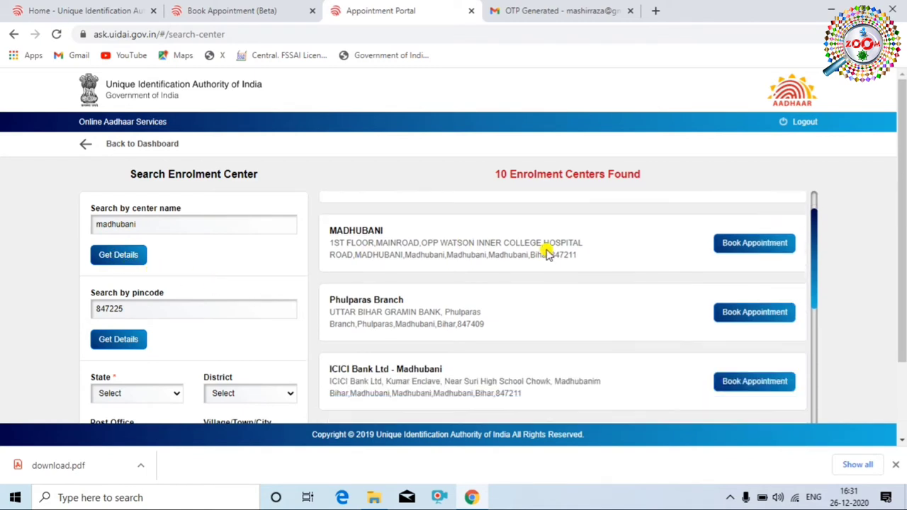
{"action": "scroll", "coordinate": [547, 253], "scroll_direction": "up", "scroll_amount": 2}
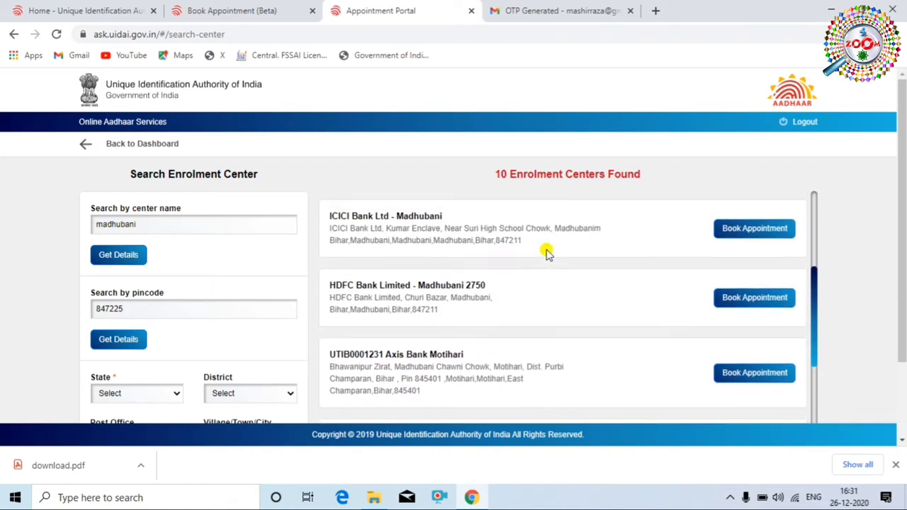
{"action": "scroll", "coordinate": [547, 253], "scroll_direction": "down", "scroll_amount": 2}
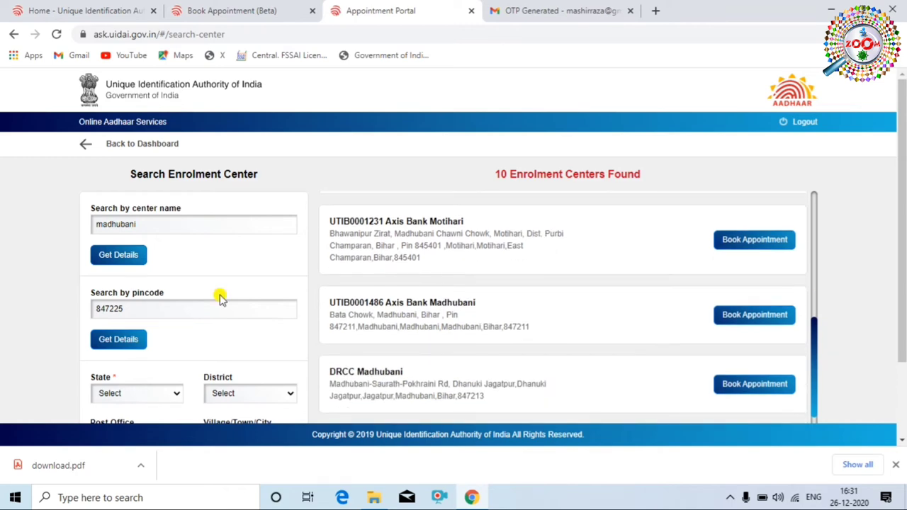
{"action": "scroll", "coordinate": [453, 298], "scroll_direction": "down", "scroll_amount": 3}
{"action": "scroll", "coordinate": [462, 305], "scroll_direction": "down", "scroll_amount": 2}
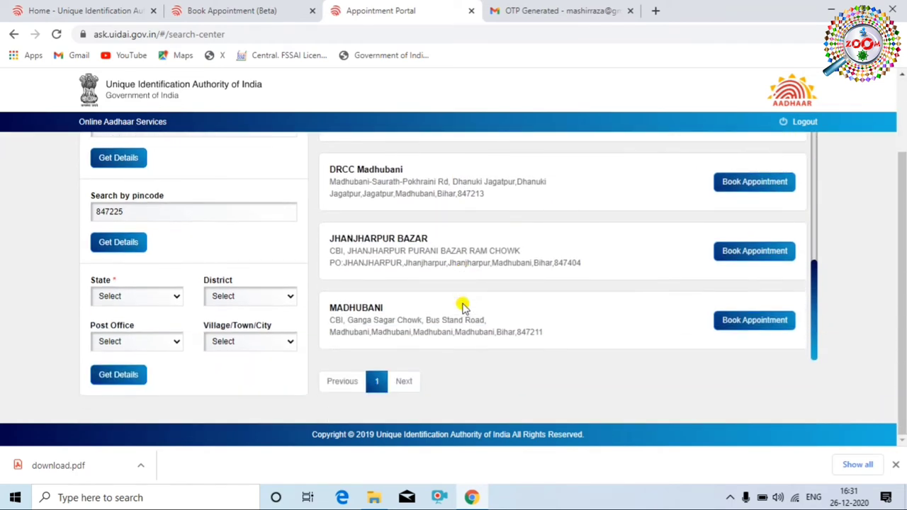
{"action": "scroll", "coordinate": [397, 301], "scroll_direction": "up", "scroll_amount": 3}
{"action": "scroll", "coordinate": [105, 251], "scroll_direction": "up", "scroll_amount": 1}
Replace the centre name with darbhanga and list its enrolment centres.
{"action": "left_click_drag", "start_coordinate": [149, 226], "coordinate": [32, 219]}
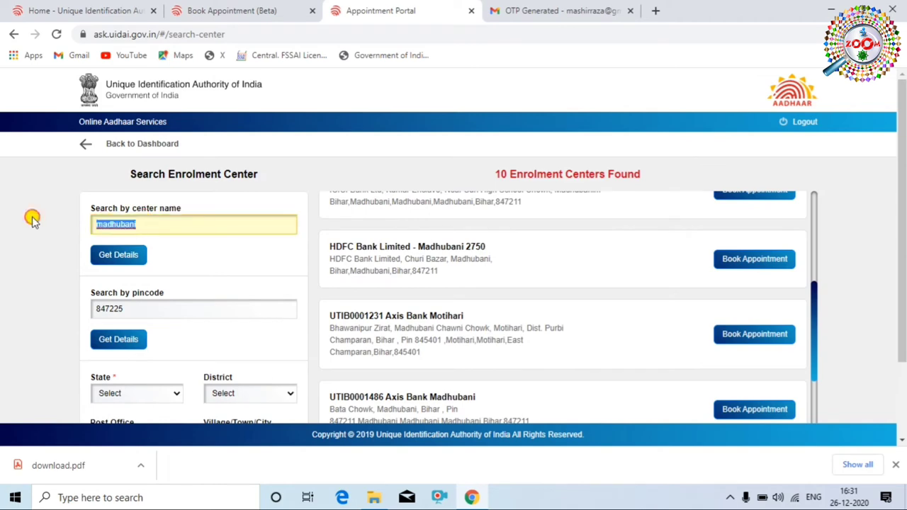
{"action": "type", "text": "darbhanga"}
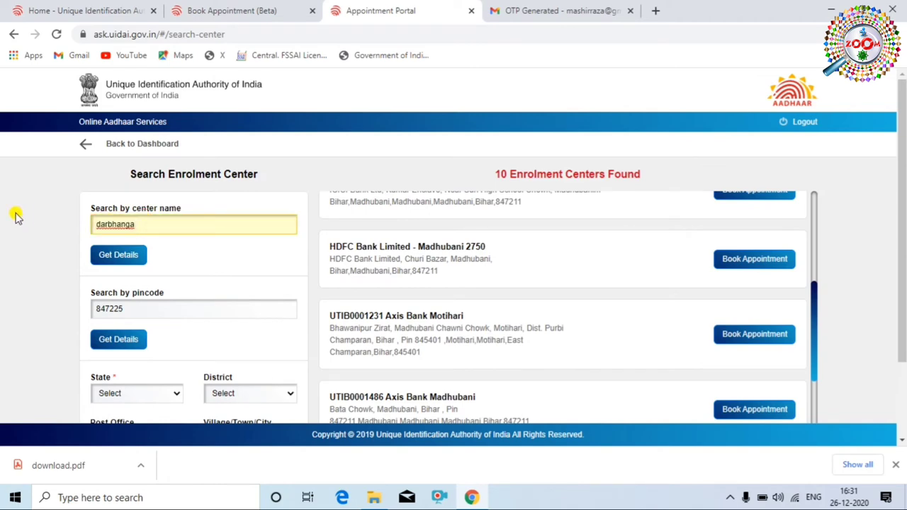
{"action": "left_click", "coordinate": [120, 257]}
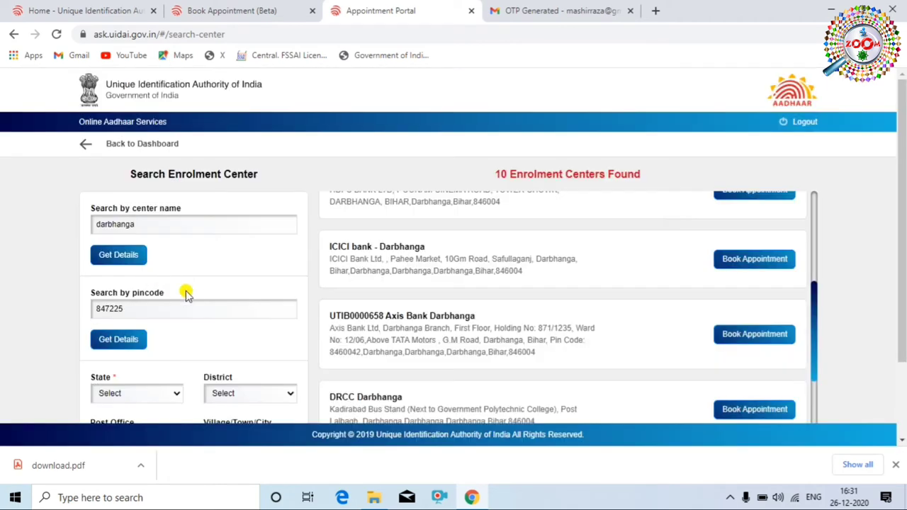
{"action": "scroll", "coordinate": [517, 290], "scroll_direction": "up", "scroll_amount": 4}
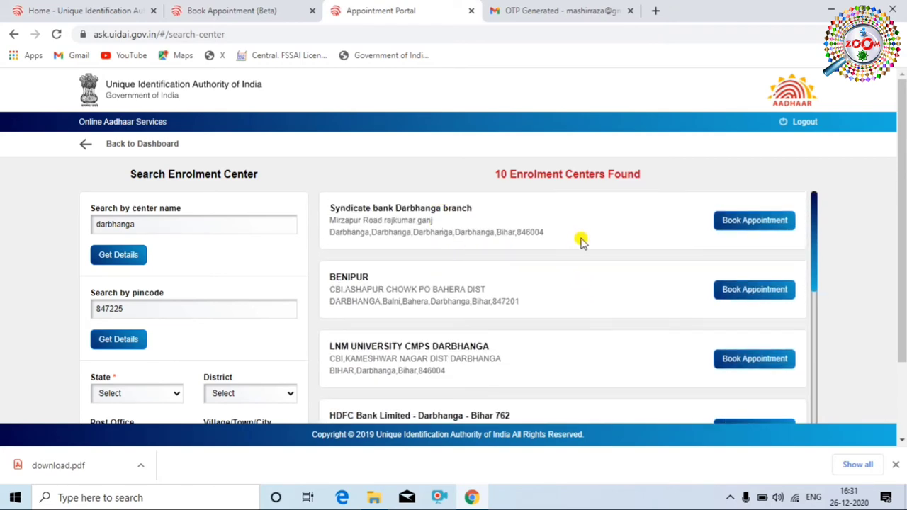
{"action": "scroll", "coordinate": [581, 241], "scroll_direction": "down", "scroll_amount": 2}
{"action": "scroll", "coordinate": [581, 241], "scroll_direction": "up", "scroll_amount": 2}
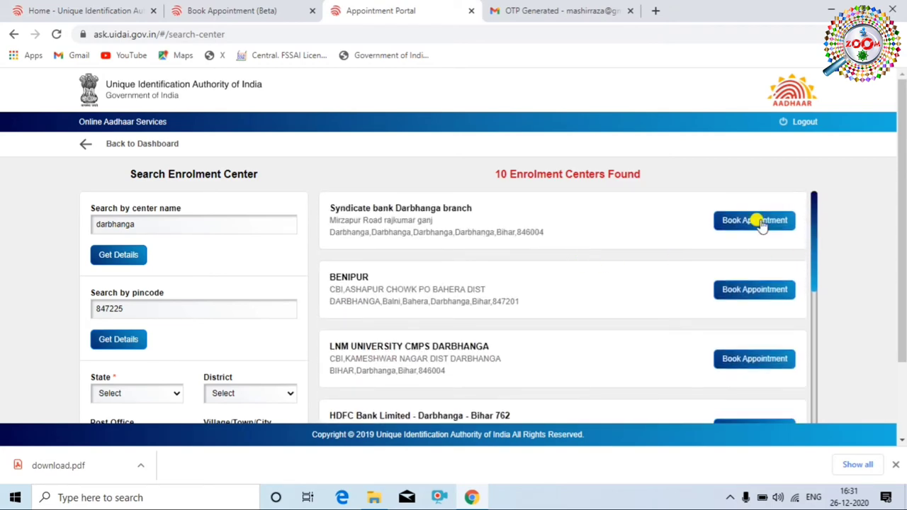
Open booking for Syndicate bank Darbhanga branch and browse its calendar from December 2020 to February 2021.
{"action": "left_click", "coordinate": [759, 222]}
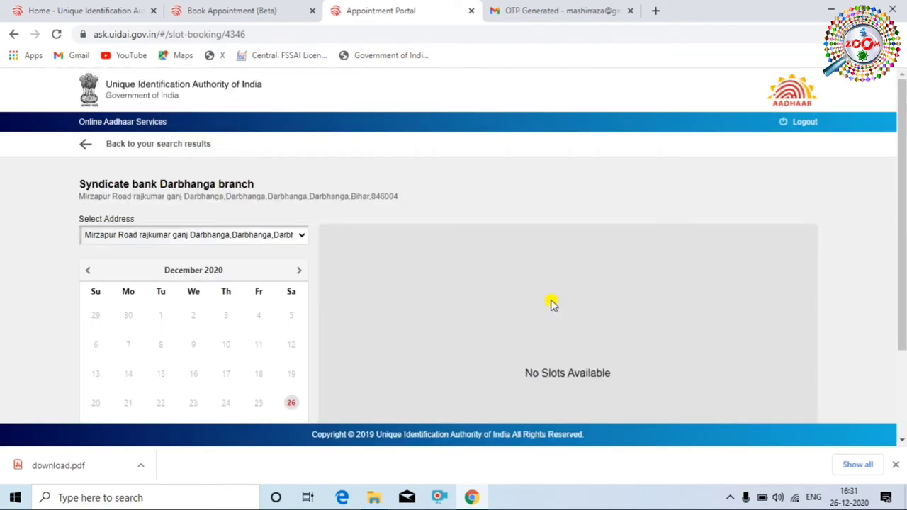
{"action": "scroll", "coordinate": [293, 292], "scroll_direction": "down", "scroll_amount": 2}
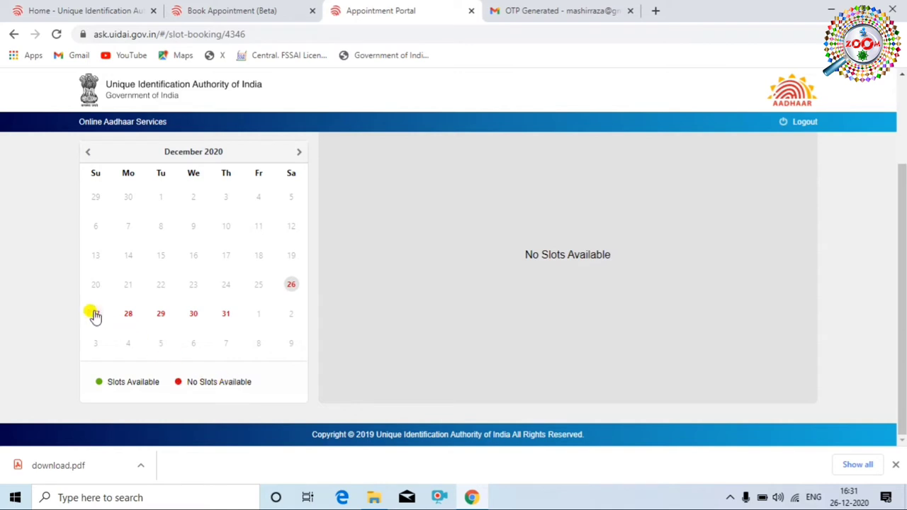
{"action": "scroll", "coordinate": [311, 200], "scroll_direction": "up", "scroll_amount": 1}
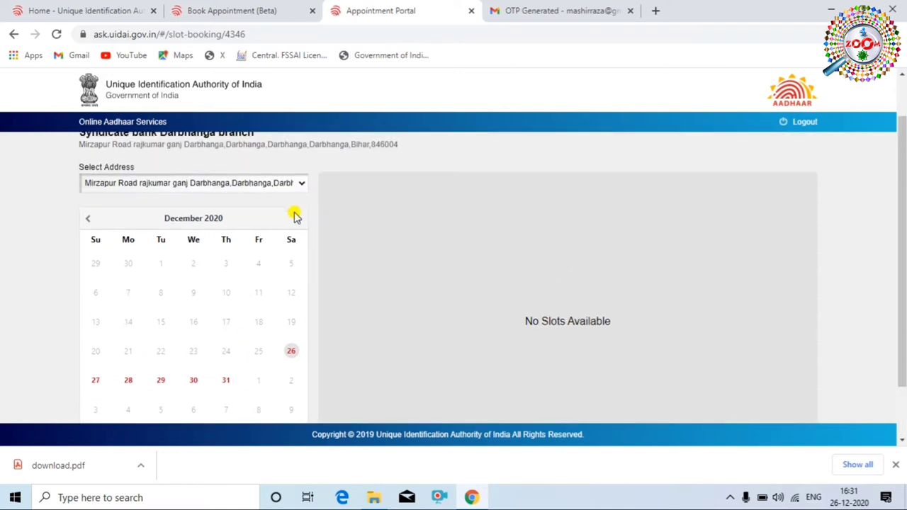
{"action": "left_click", "coordinate": [297, 219]}
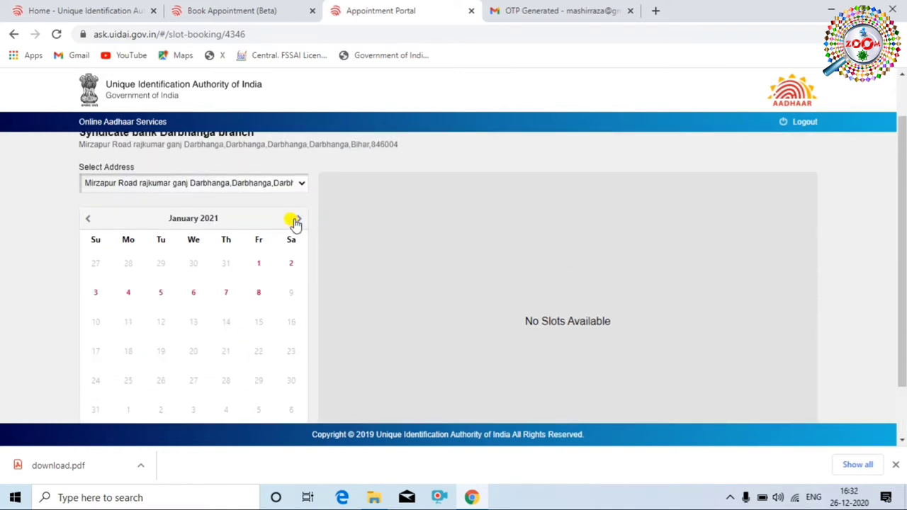
{"action": "left_click", "coordinate": [295, 221]}
{"action": "left_click", "coordinate": [92, 220]}
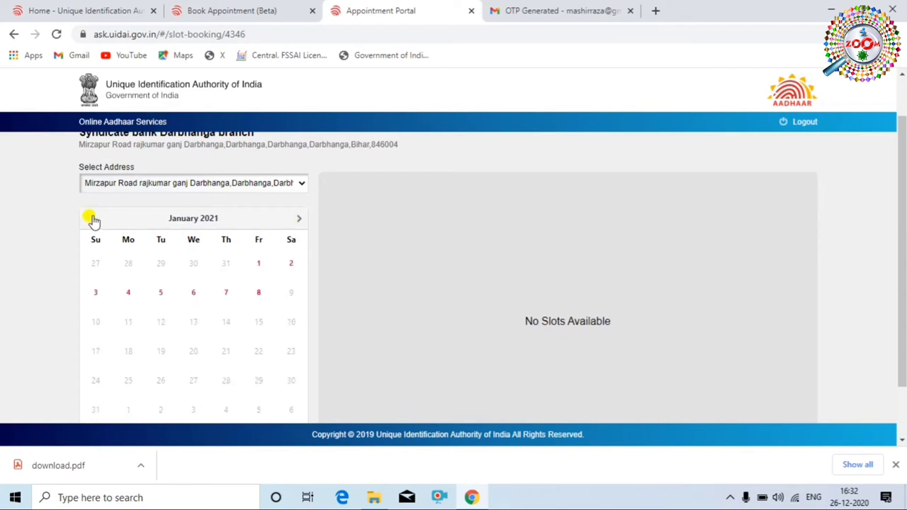
{"action": "left_click", "coordinate": [92, 221]}
Switch to the BENIPUR CBI Ashapur Chowk centre and check its December–February calendar for slots.
{"action": "left_click", "coordinate": [297, 184]}
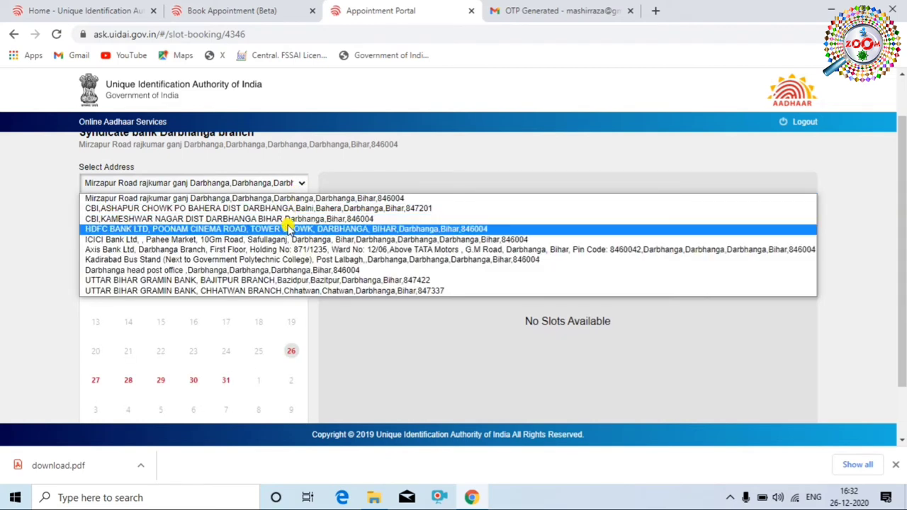
{"action": "left_click", "coordinate": [295, 207]}
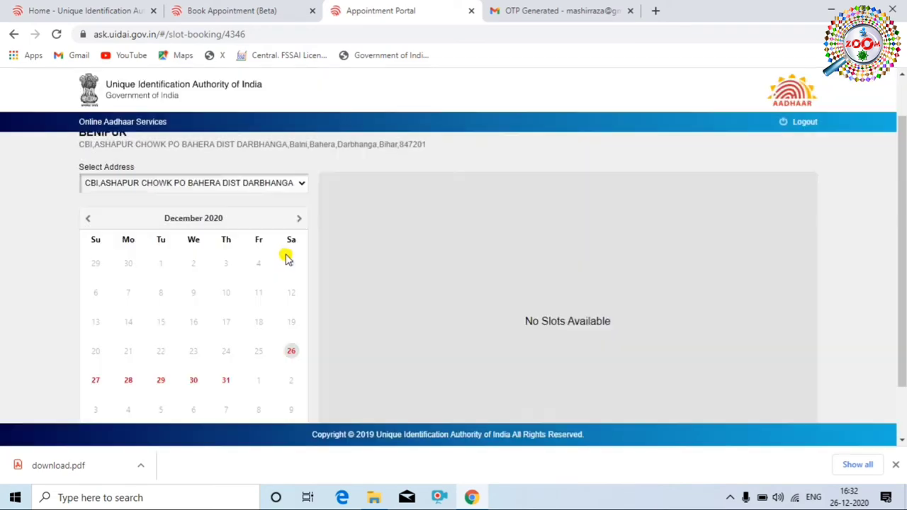
{"action": "scroll", "coordinate": [284, 259], "scroll_direction": "down", "scroll_amount": 1}
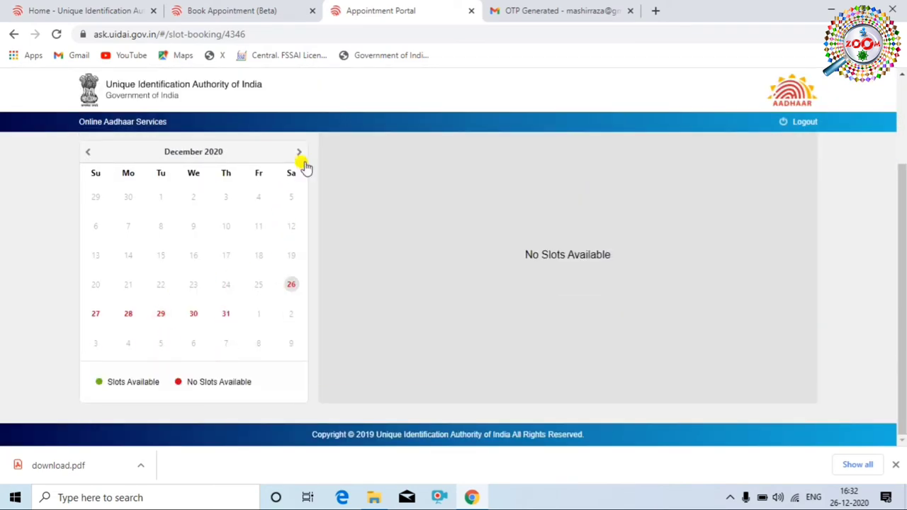
{"action": "left_click", "coordinate": [296, 155]}
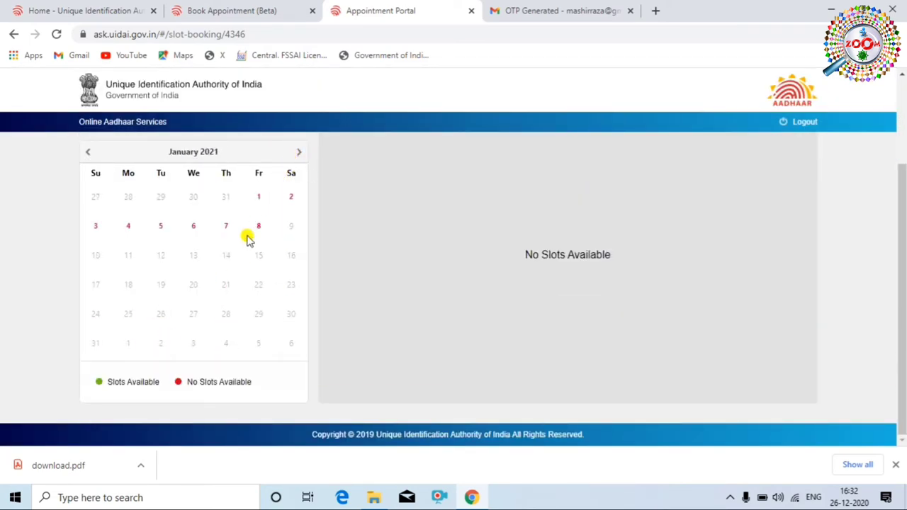
{"action": "left_click", "coordinate": [297, 155]}
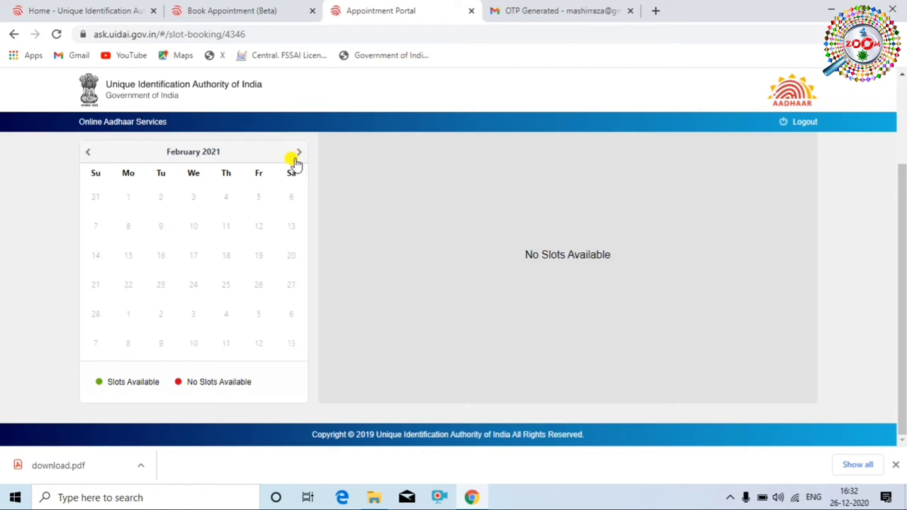
{"action": "left_click", "coordinate": [86, 153]}
{"action": "left_click", "coordinate": [86, 153]}
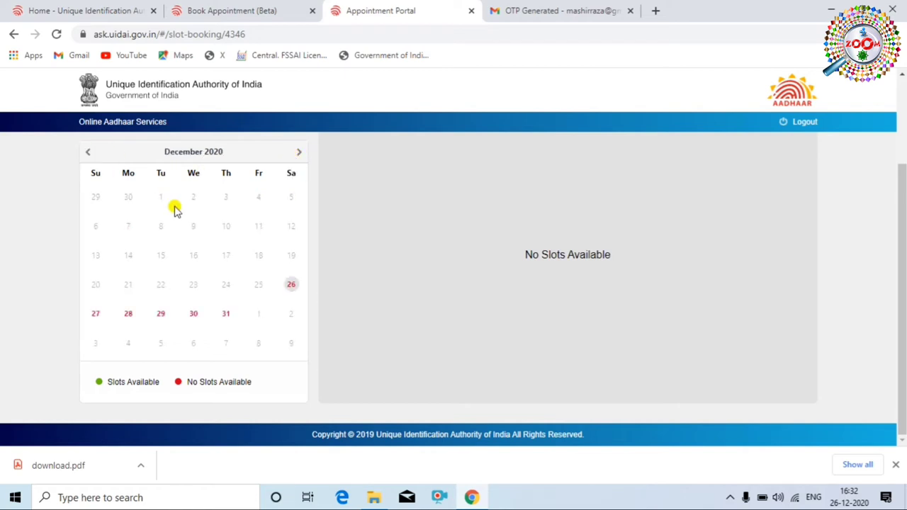
{"action": "scroll", "coordinate": [279, 218], "scroll_direction": "up", "scroll_amount": 3}
{"action": "left_click", "coordinate": [300, 234]}
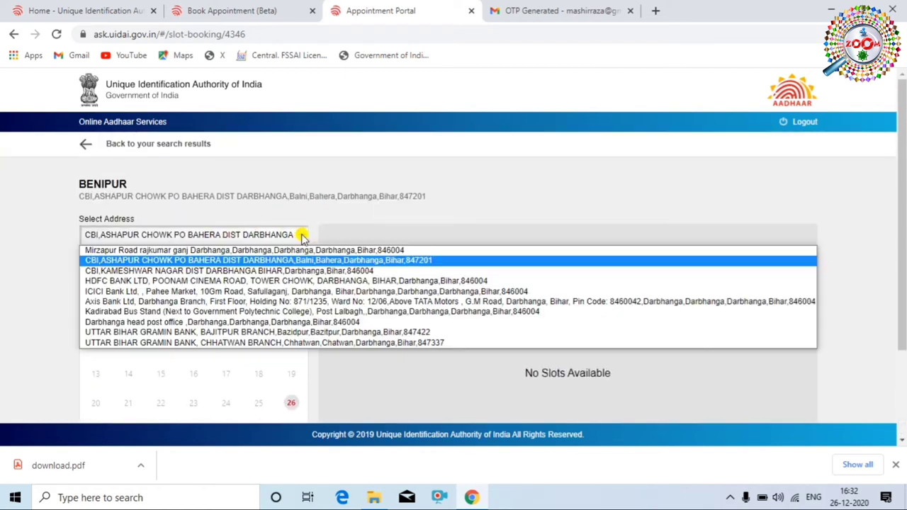
Switch to the LNM UNIVERSITY CMPS DARBHANGA centre and show its January 2021 dates.
{"action": "left_click", "coordinate": [290, 270]}
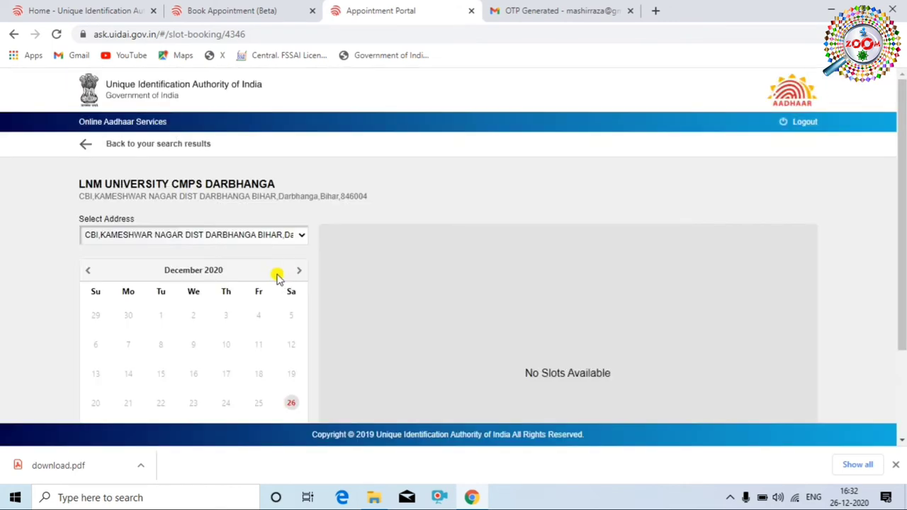
{"action": "scroll", "coordinate": [204, 223], "scroll_direction": "down", "scroll_amount": 1}
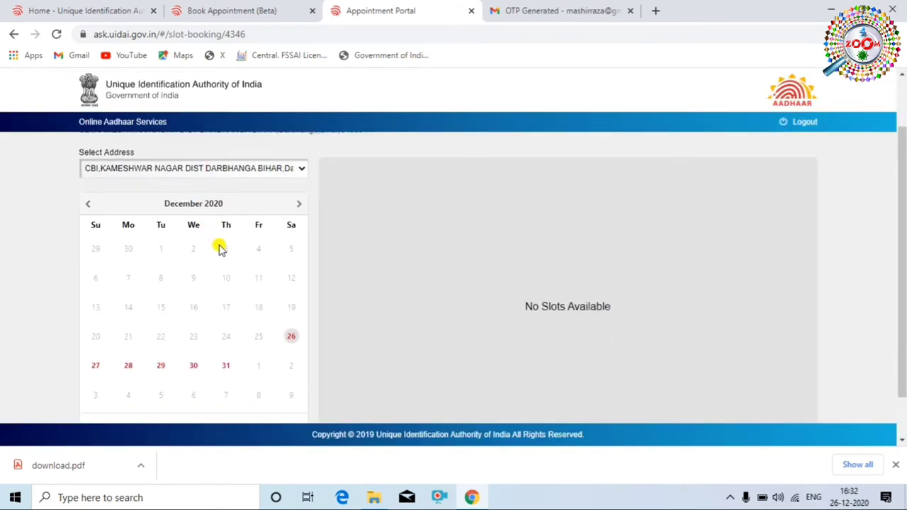
{"action": "scroll", "coordinate": [218, 284], "scroll_direction": "down", "scroll_amount": 1}
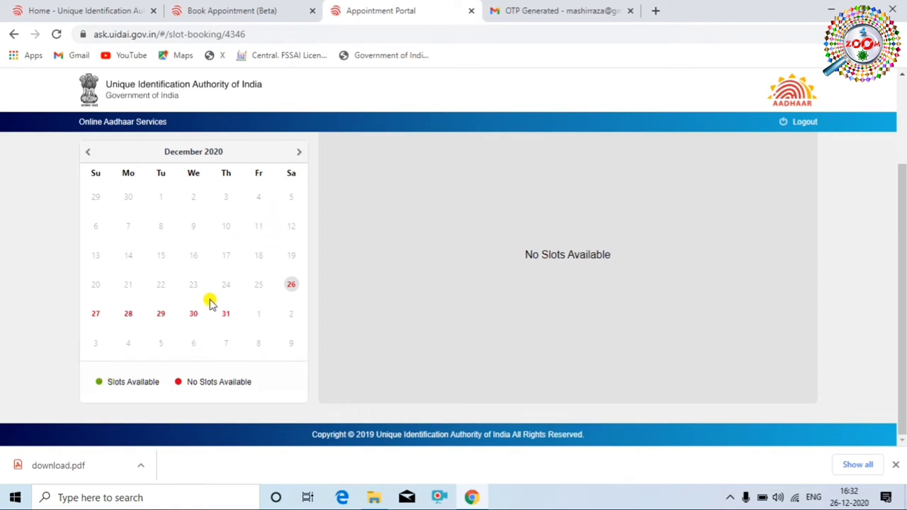
{"action": "left_click", "coordinate": [297, 153]}
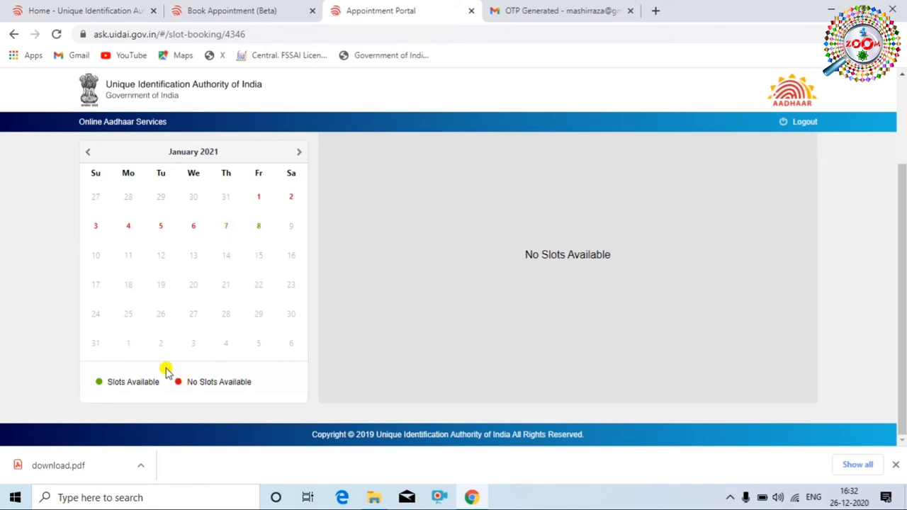
Pick Friday 8 January 2021 with the 1:15 PM slot and submit the choice.
{"action": "left_click", "coordinate": [224, 229]}
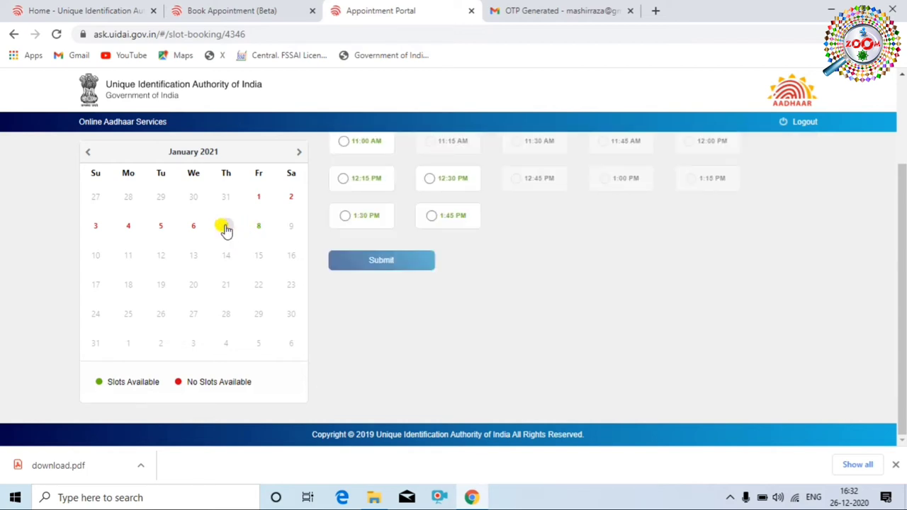
{"action": "left_click", "coordinate": [259, 226]}
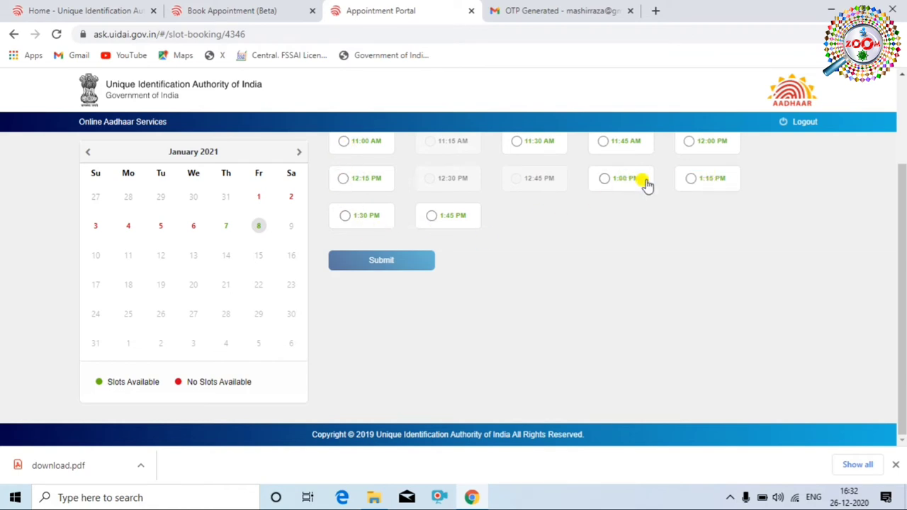
{"action": "left_click", "coordinate": [691, 179]}
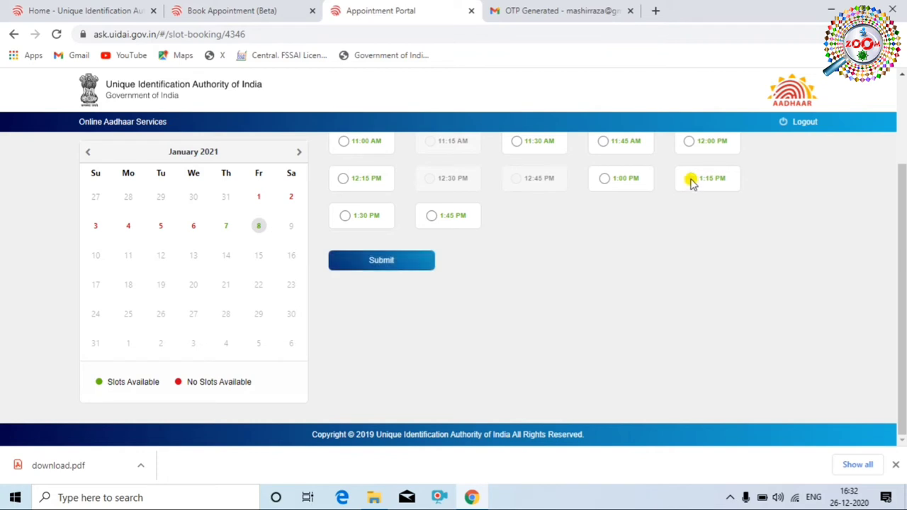
{"action": "left_click", "coordinate": [383, 262]}
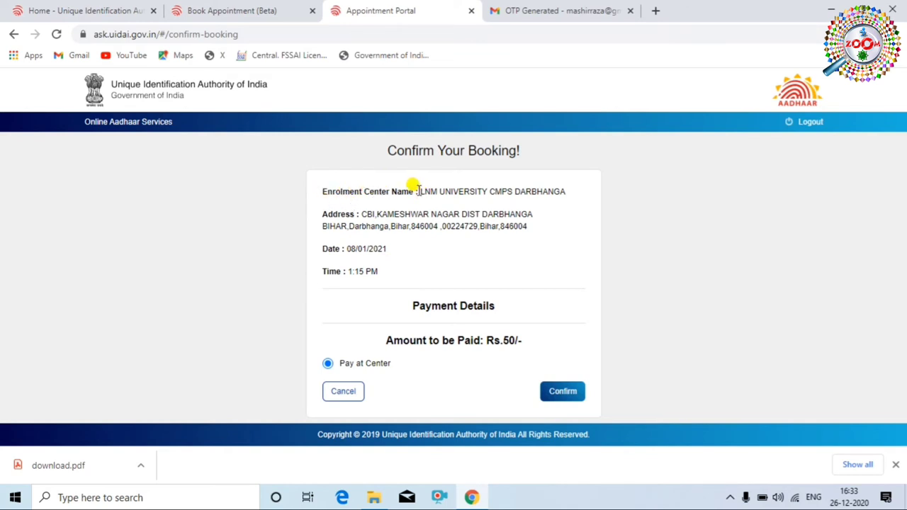
{"action": "left_click_drag", "start_coordinate": [417, 188], "coordinate": [585, 185]}
{"action": "left_click", "coordinate": [194, 218]}
{"action": "left_click_drag", "start_coordinate": [319, 220], "coordinate": [532, 235]}
{"action": "left_click", "coordinate": [300, 255]}
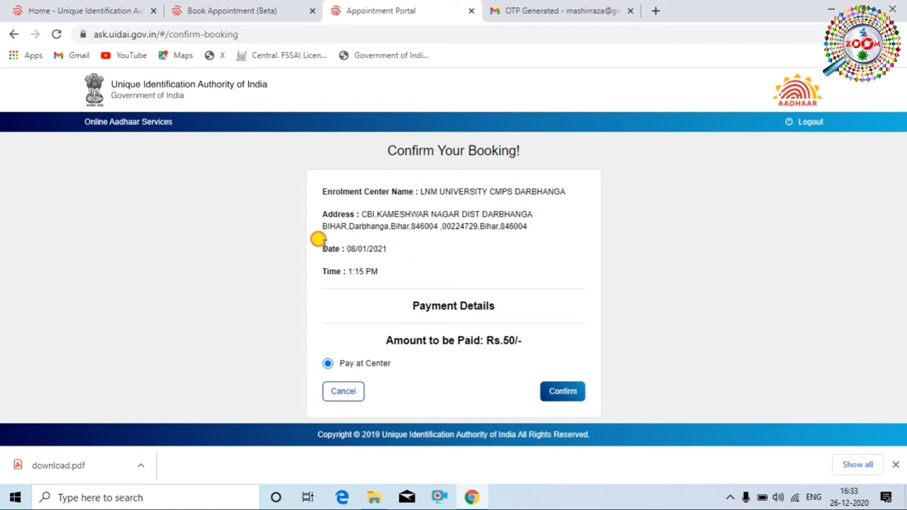
{"action": "left_click_drag", "start_coordinate": [319, 241], "coordinate": [402, 250]}
{"action": "left_click_drag", "start_coordinate": [343, 272], "coordinate": [401, 271]}
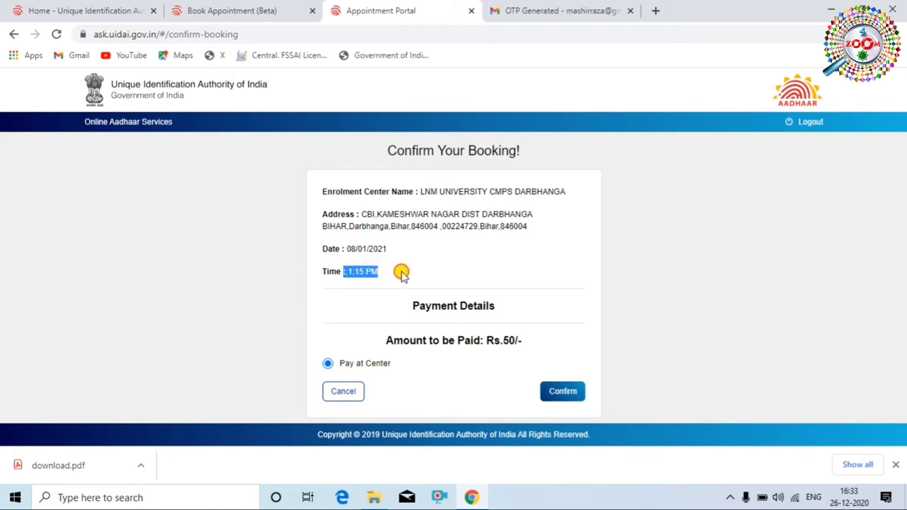
{"action": "left_click", "coordinate": [192, 283]}
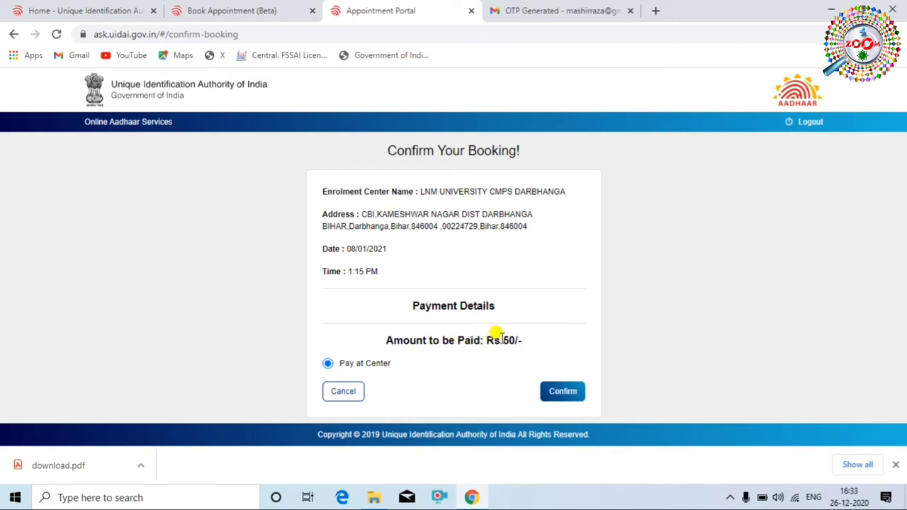
{"action": "left_click_drag", "start_coordinate": [500, 336], "coordinate": [607, 348]}
{"action": "left_click", "coordinate": [263, 342]}
{"action": "left_click_drag", "start_coordinate": [502, 339], "coordinate": [628, 341]}
{"action": "left_click", "coordinate": [170, 367]}
Confirm the pay-at-centre booking and scroll through the acknowledgement PDF.
{"action": "left_click", "coordinate": [578, 400]}
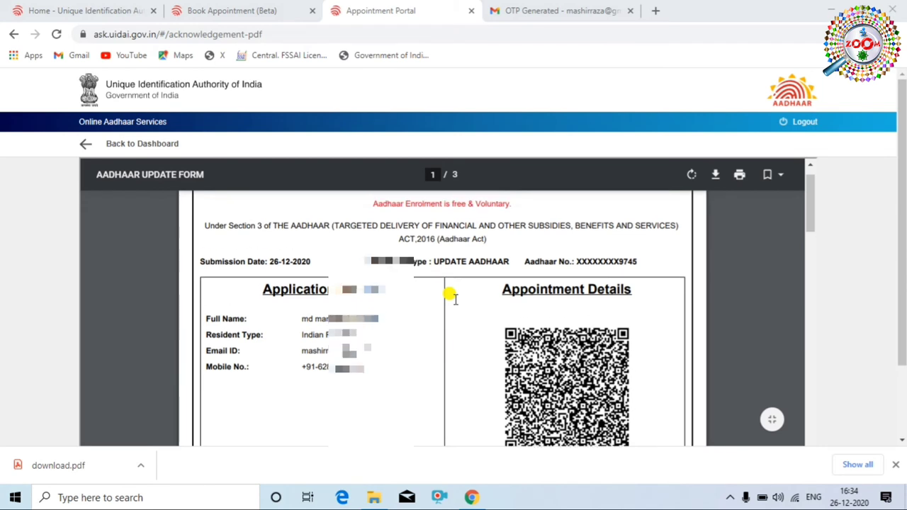
{"action": "scroll", "coordinate": [450, 297], "scroll_direction": "up", "scroll_amount": 1}
{"action": "scroll", "coordinate": [431, 265], "scroll_direction": "down", "scroll_amount": 1}
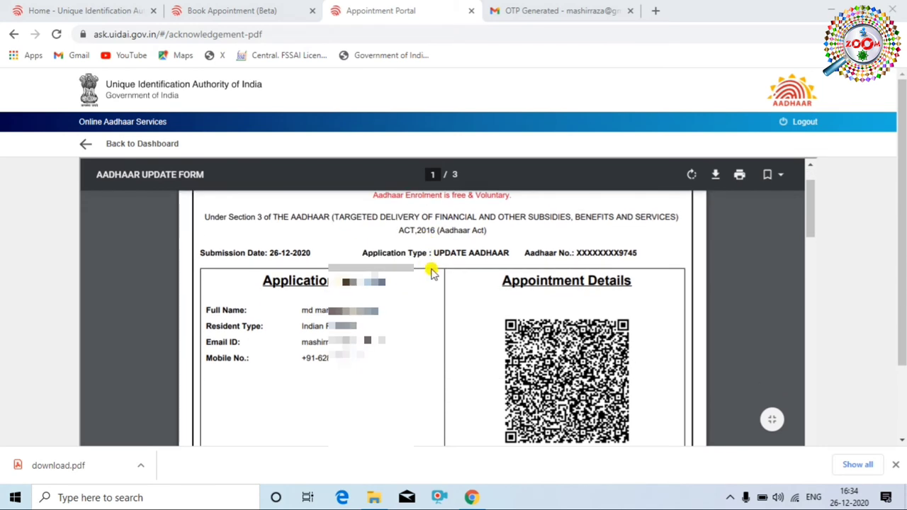
{"action": "scroll", "coordinate": [415, 280], "scroll_direction": "down", "scroll_amount": 1}
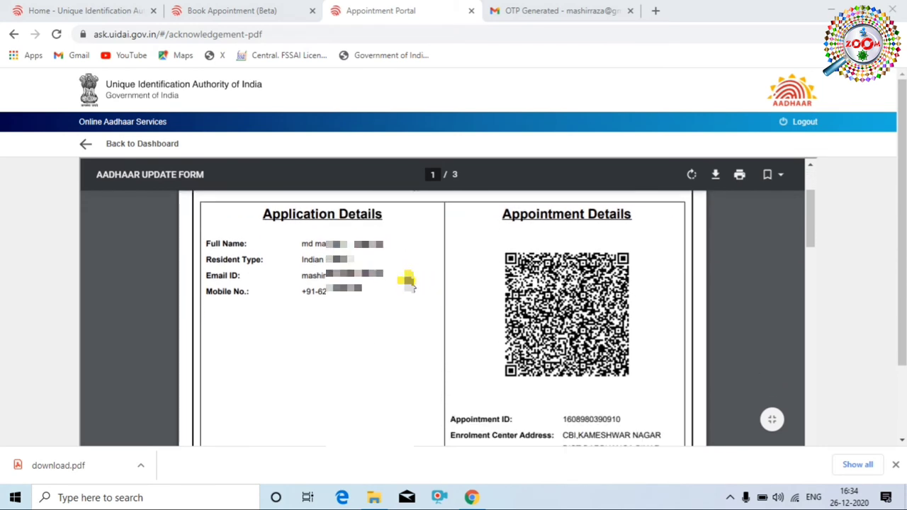
{"action": "scroll", "coordinate": [368, 282], "scroll_direction": "up", "scroll_amount": 2}
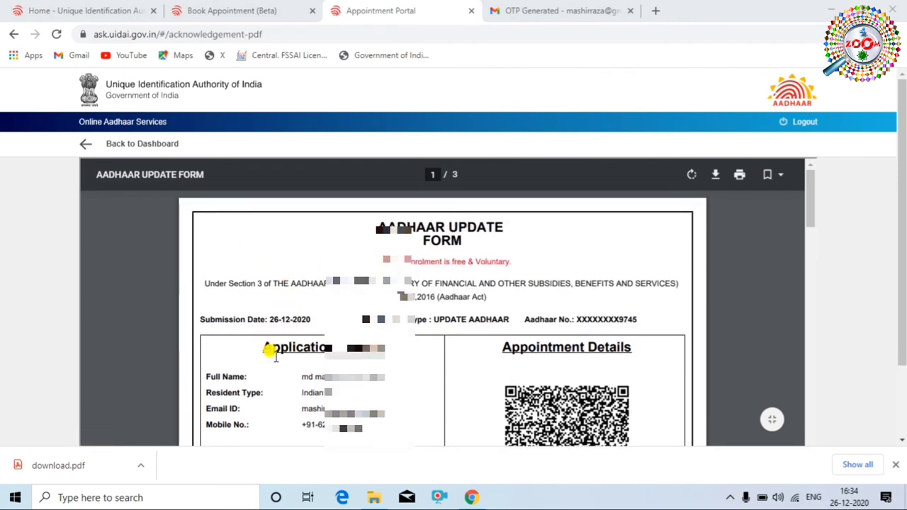
{"action": "scroll", "coordinate": [240, 365], "scroll_direction": "down", "scroll_amount": 1}
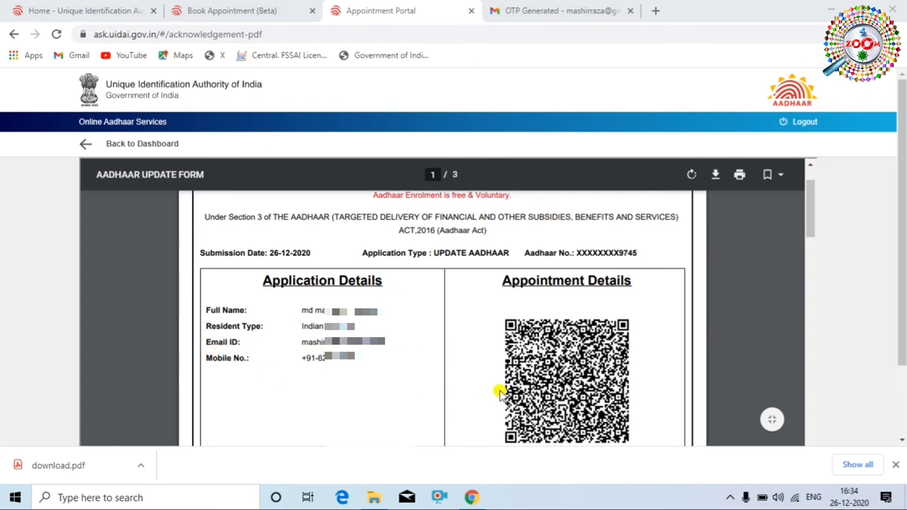
{"action": "scroll", "coordinate": [510, 369], "scroll_direction": "down", "scroll_amount": 2}
{"action": "scroll", "coordinate": [561, 326], "scroll_direction": "down", "scroll_amount": 2}
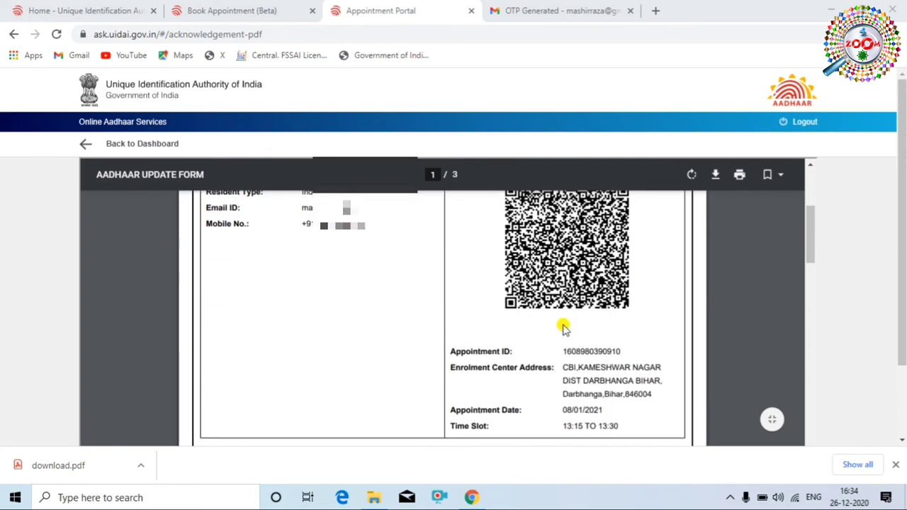
{"action": "scroll", "coordinate": [561, 327], "scroll_direction": "down", "scroll_amount": 1}
{"action": "left_click_drag", "start_coordinate": [445, 285], "coordinate": [668, 263]}
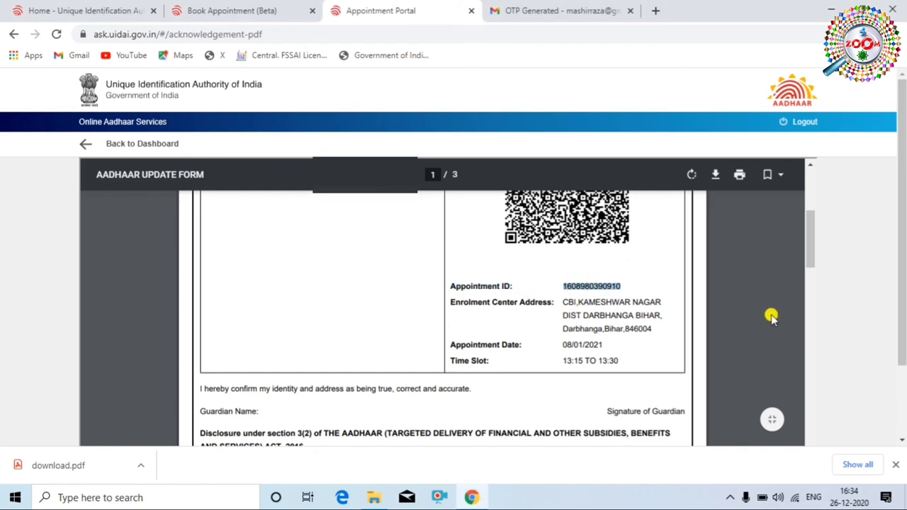
Point out the appointment ID, centre address, 08/01/2021 date and the time slot.
{"action": "left_click", "coordinate": [742, 319]}
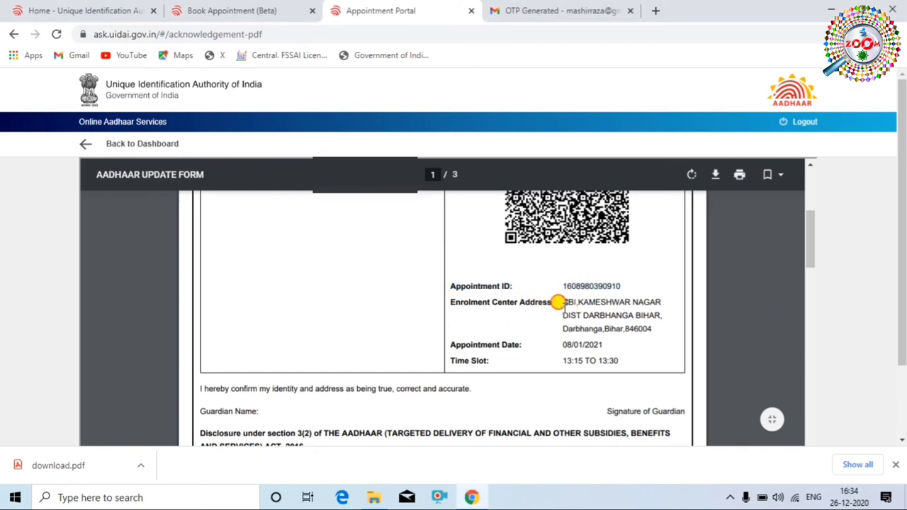
{"action": "left_click_drag", "start_coordinate": [560, 303], "coordinate": [665, 331]}
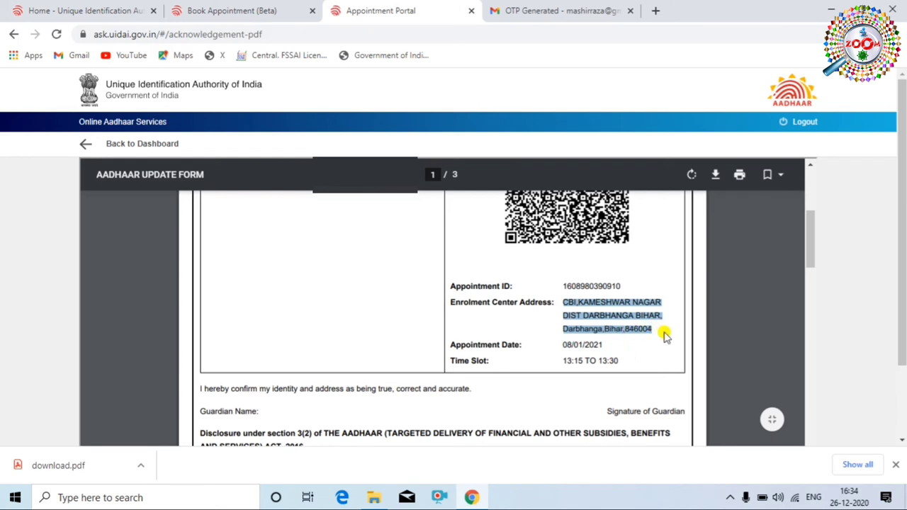
{"action": "left_click", "coordinate": [773, 355]}
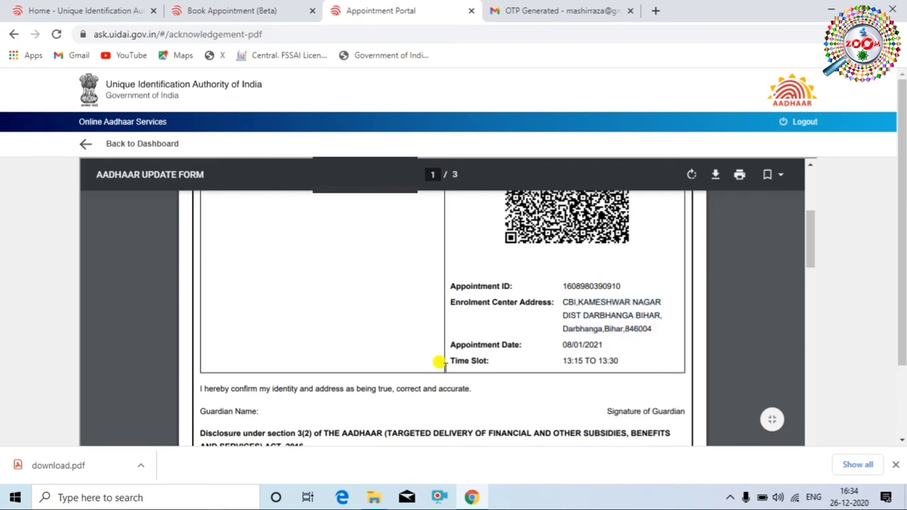
{"action": "left_click_drag", "start_coordinate": [565, 344], "coordinate": [652, 350]}
{"action": "left_click", "coordinate": [550, 356]}
{"action": "left_click_drag", "start_coordinate": [564, 361], "coordinate": [660, 363]}
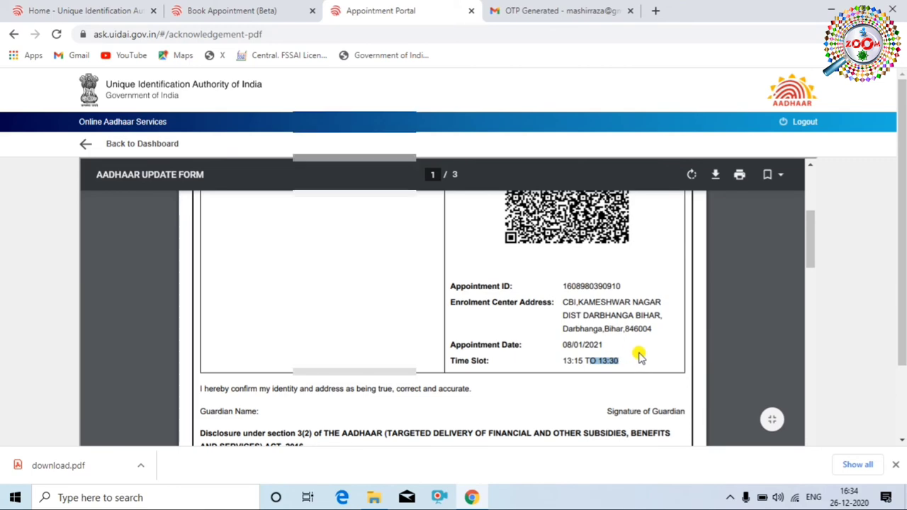
Re-check the form, highlighting all three lines of the CBI Kameshwar Nagar, Darbhanga address.
{"action": "scroll", "coordinate": [634, 358], "scroll_direction": "down", "scroll_amount": 4}
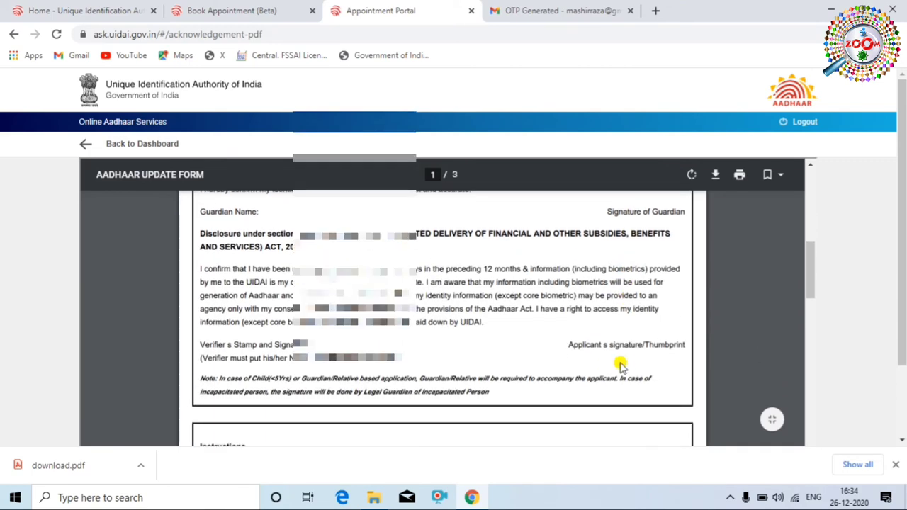
{"action": "scroll", "coordinate": [609, 361], "scroll_direction": "up", "scroll_amount": 5}
{"action": "scroll", "coordinate": [602, 360], "scroll_direction": "up", "scroll_amount": 3}
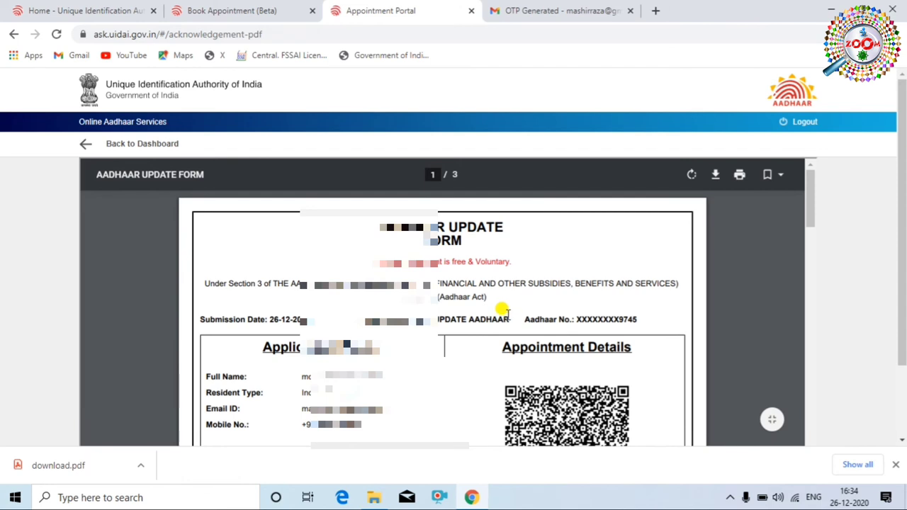
{"action": "scroll", "coordinate": [550, 376], "scroll_direction": "down", "scroll_amount": 4}
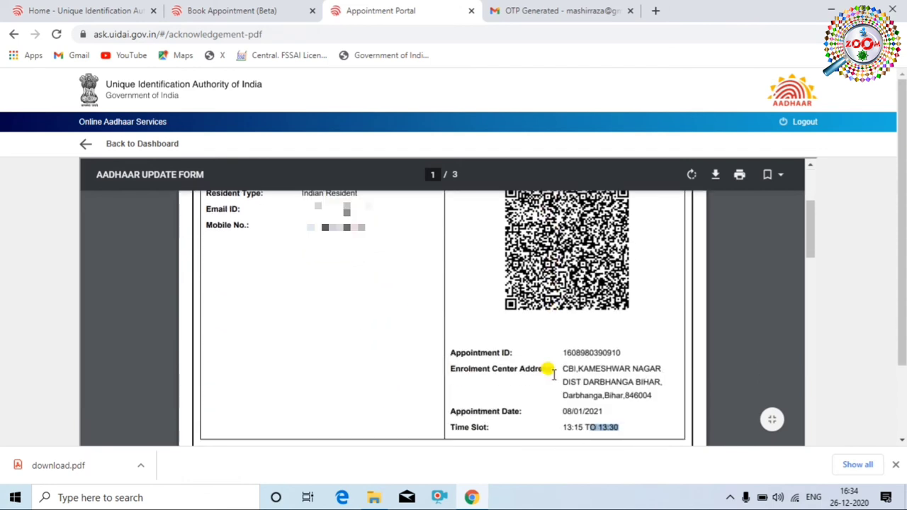
{"action": "left_click_drag", "start_coordinate": [559, 301], "coordinate": [664, 318]}
{"action": "left_click_drag", "start_coordinate": [565, 301], "coordinate": [686, 334]}
{"action": "left_click", "coordinate": [710, 334]}
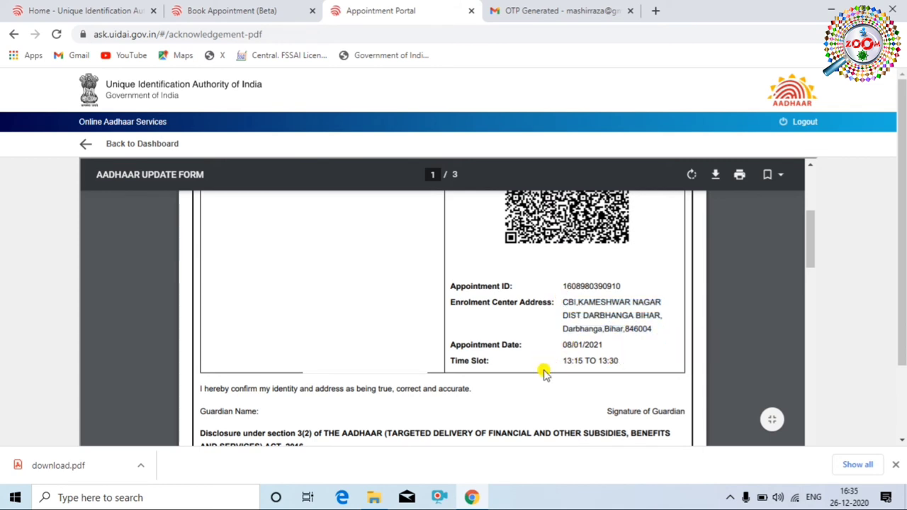
{"action": "scroll", "coordinate": [540, 374], "scroll_direction": "up", "scroll_amount": 3}
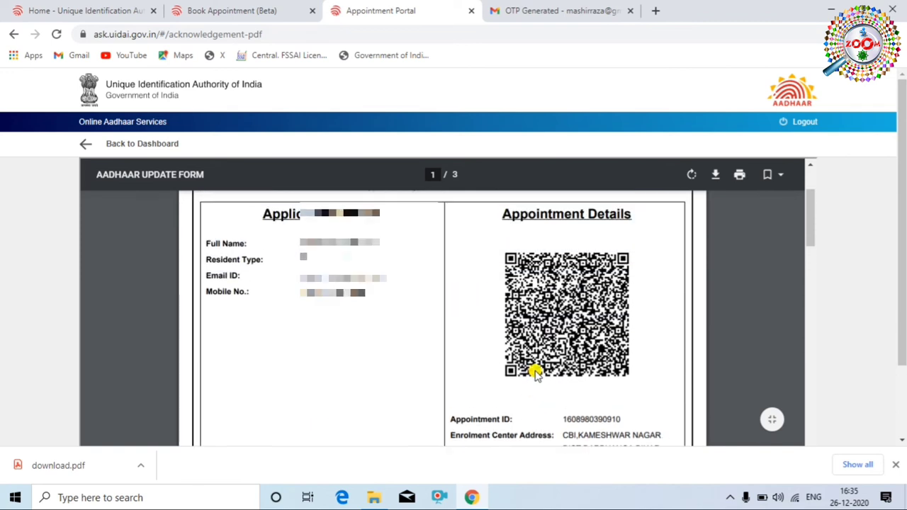